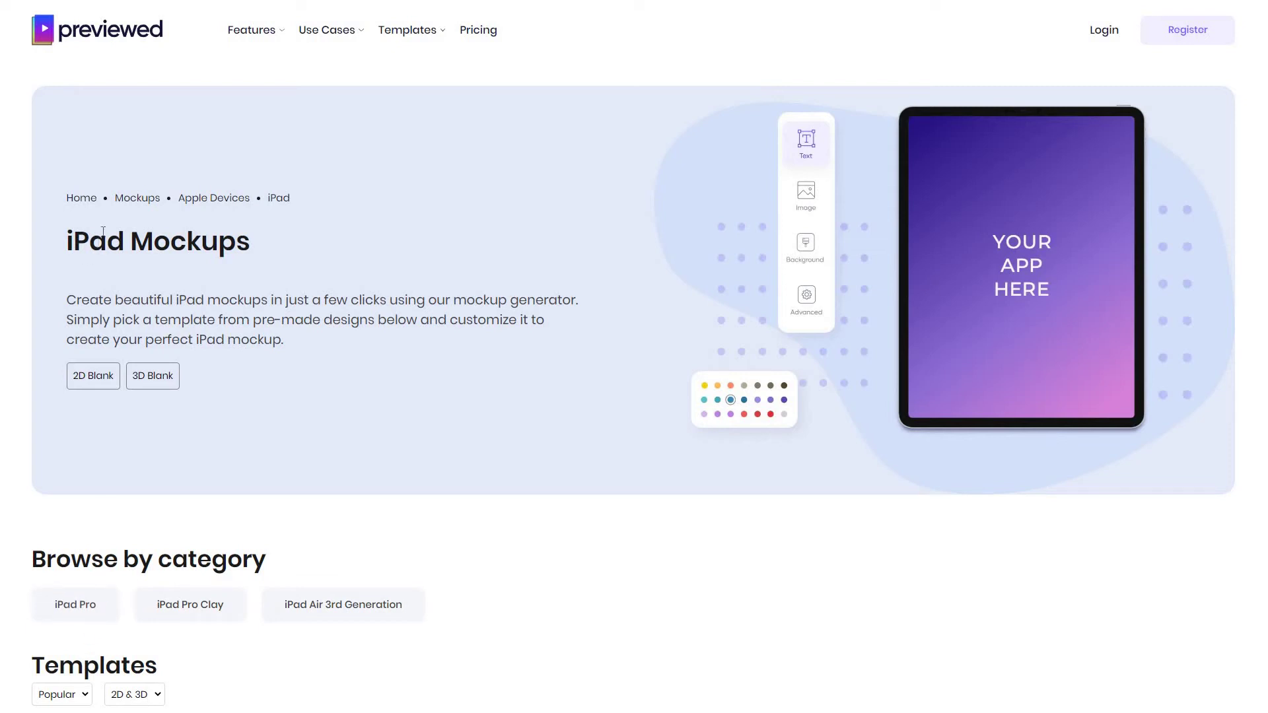
Read through the iPad Mockups page, highlighting and clearing its intro text.
scroll(157, 280, "down", 1)
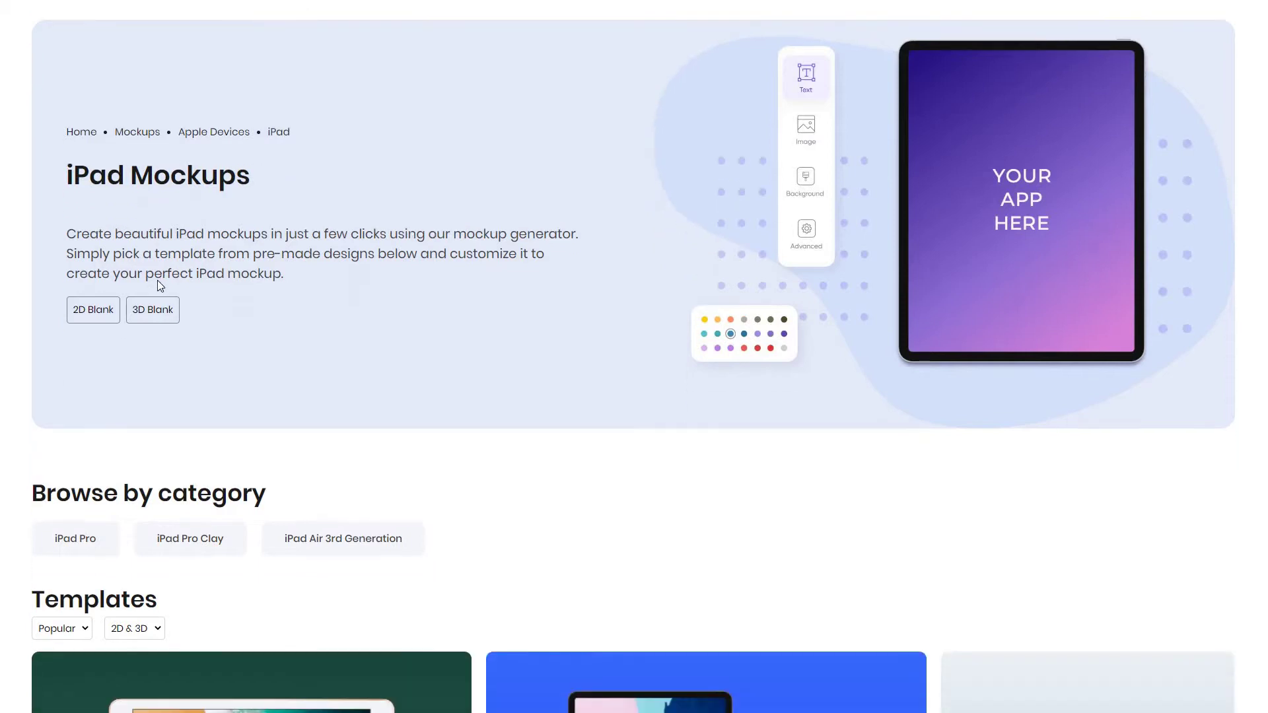
scroll(158, 282, "up", 1)
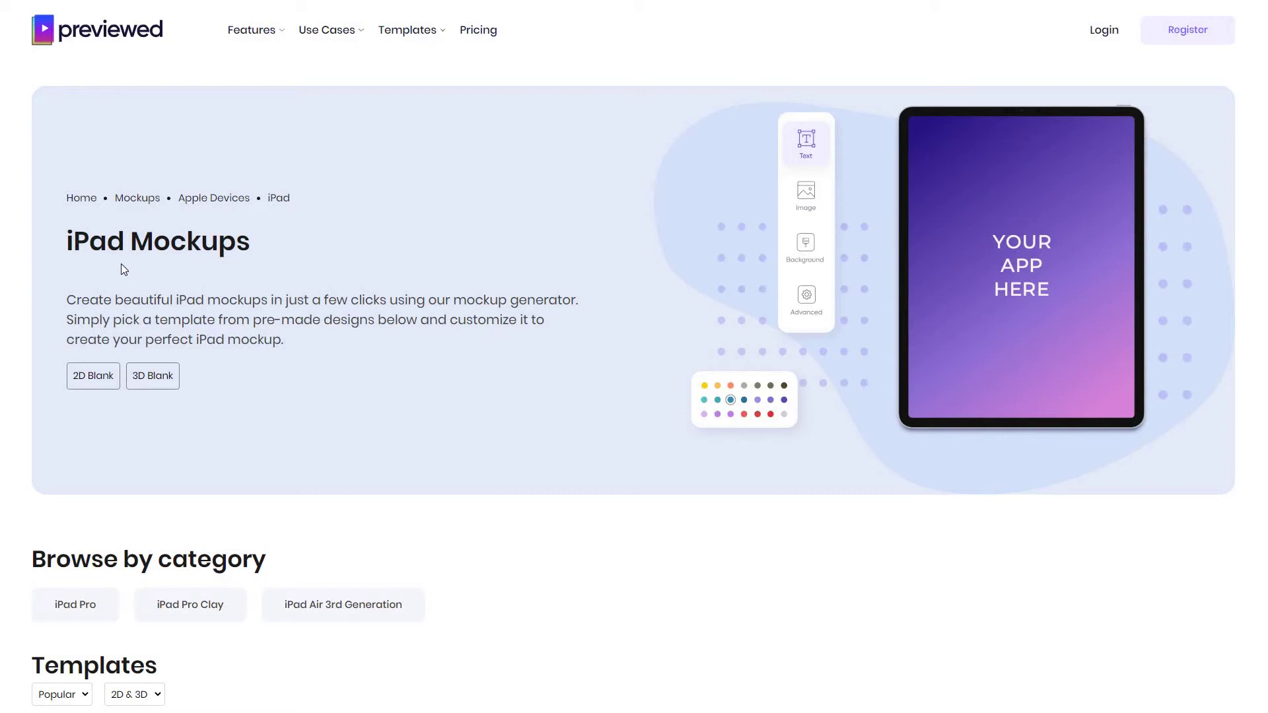
left_click_drag(67, 241, 250, 320)
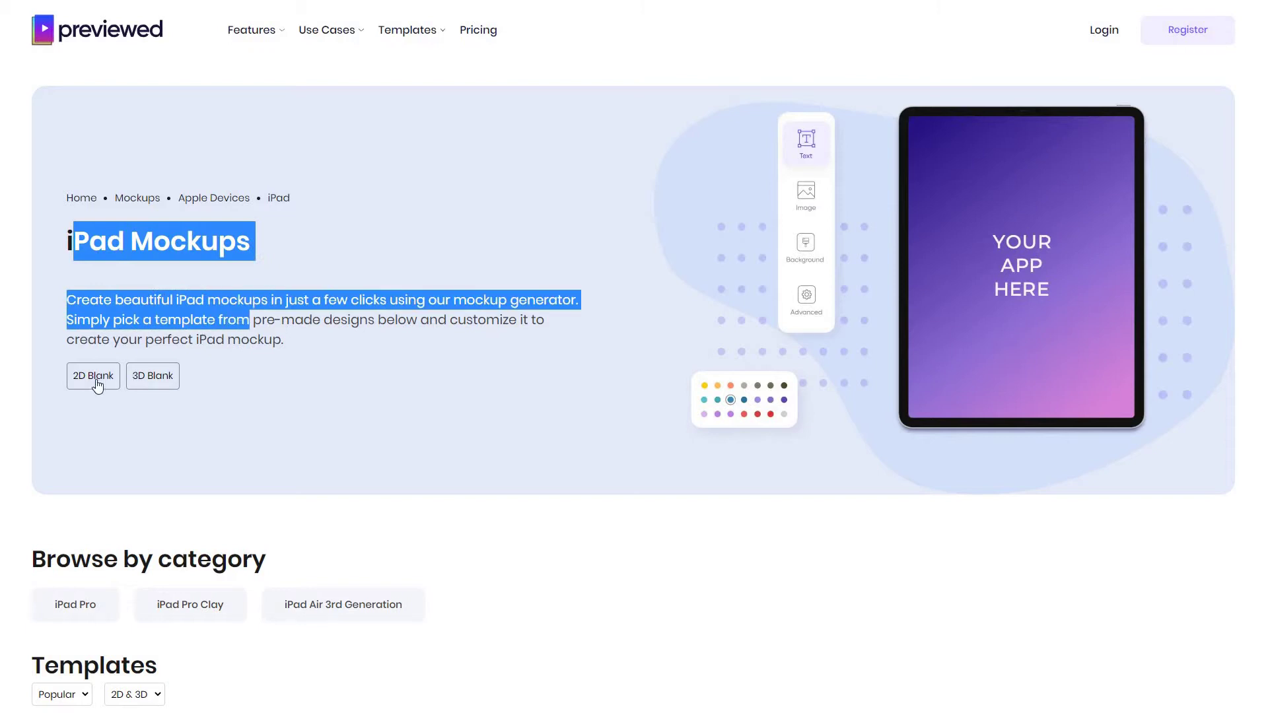
left_click(93, 379)
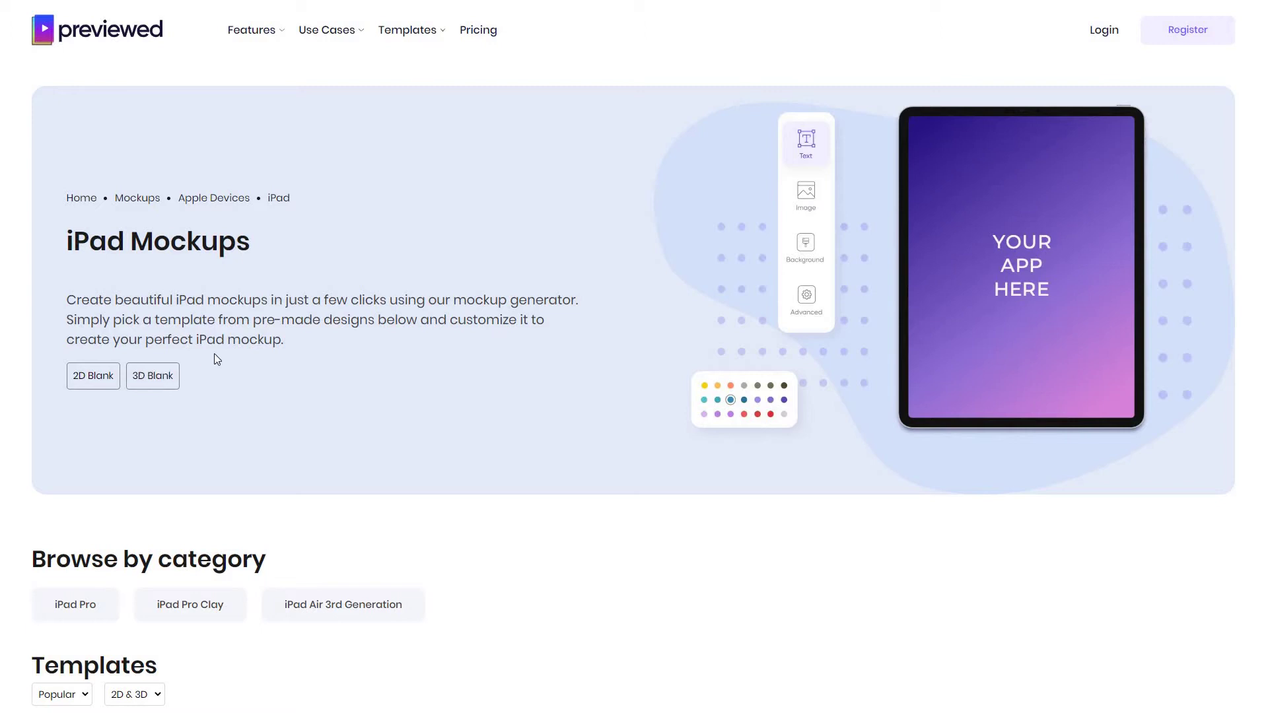
scroll(241, 361, "down", 3)
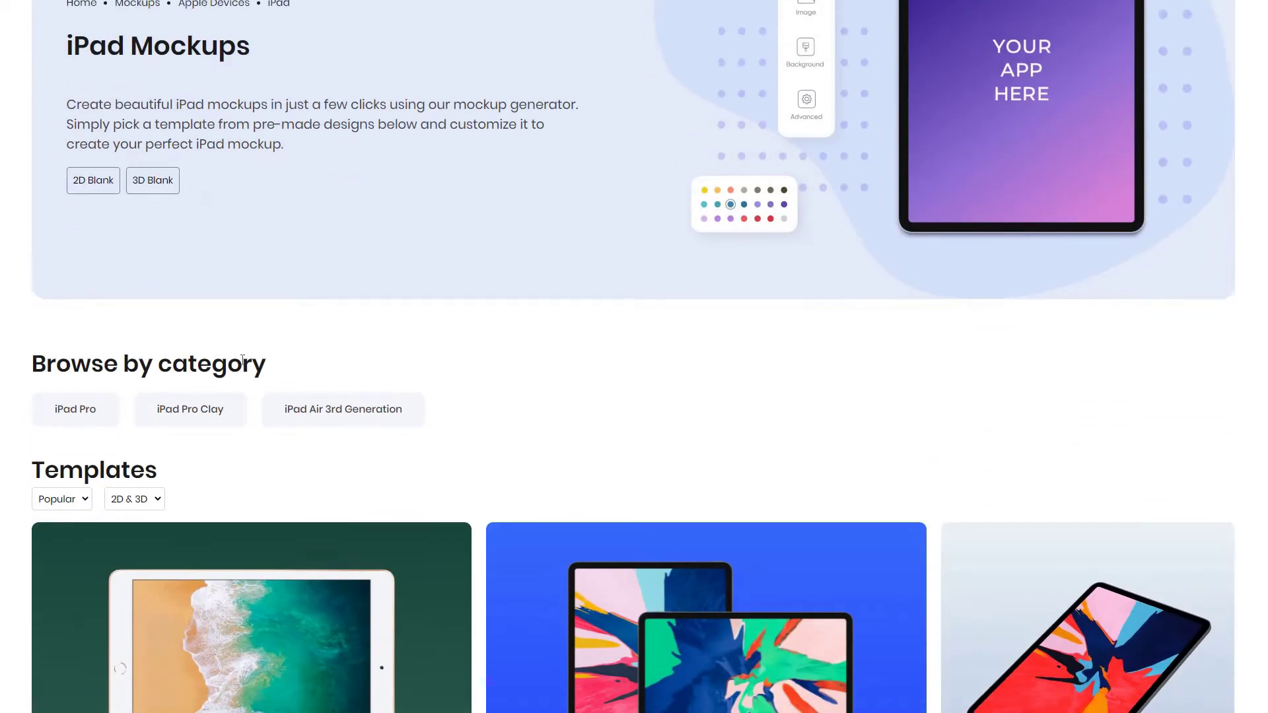
scroll(245, 371, "down", 1)
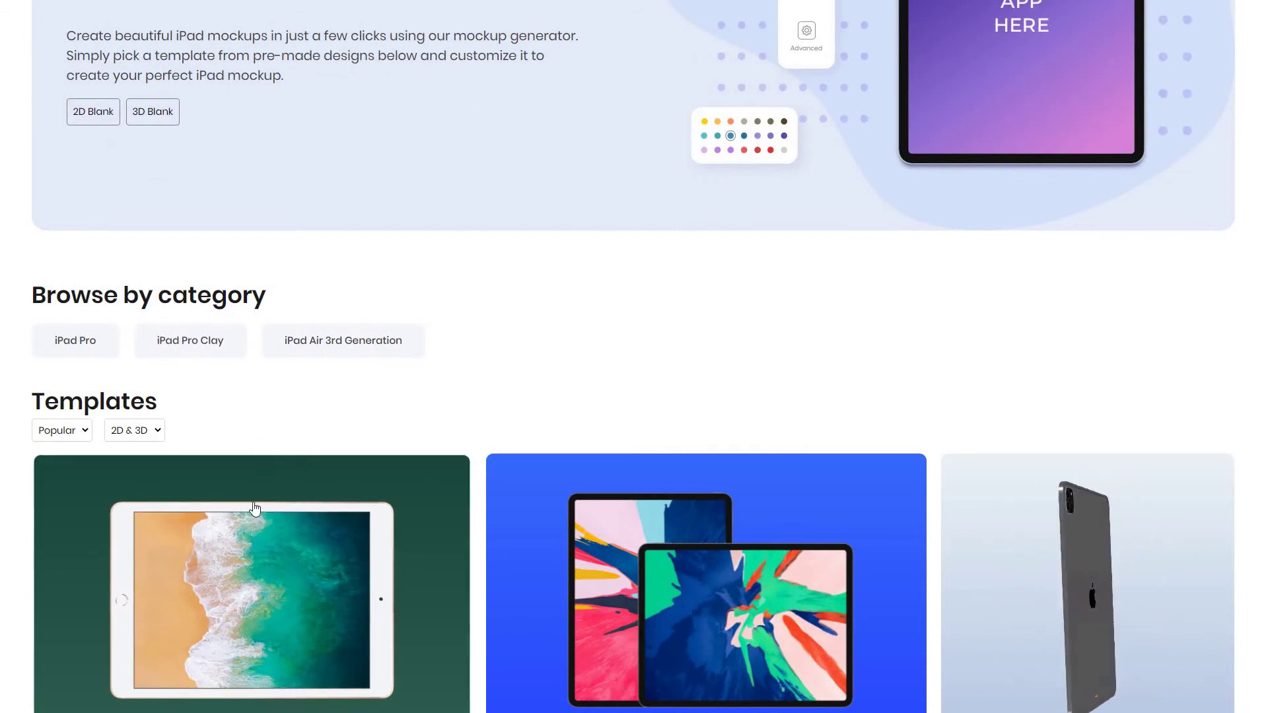
scroll(222, 508, "down", 3)
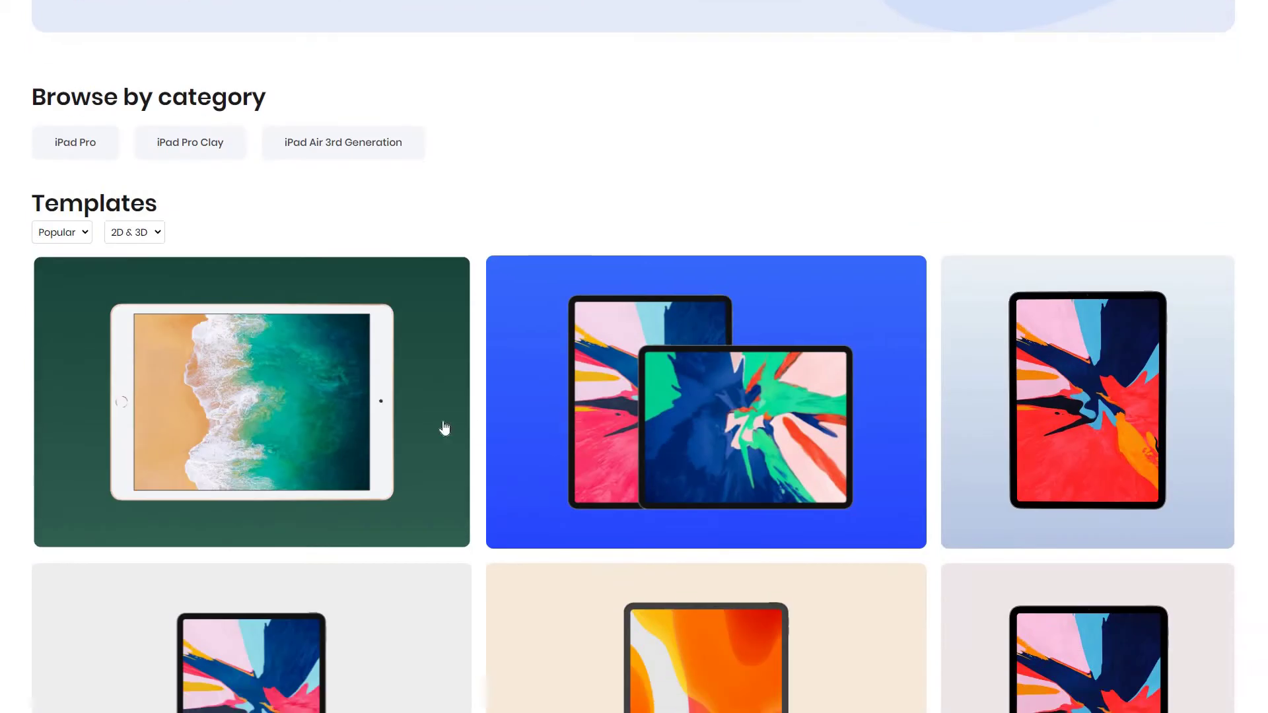
scroll(1160, 547, "down", 2)
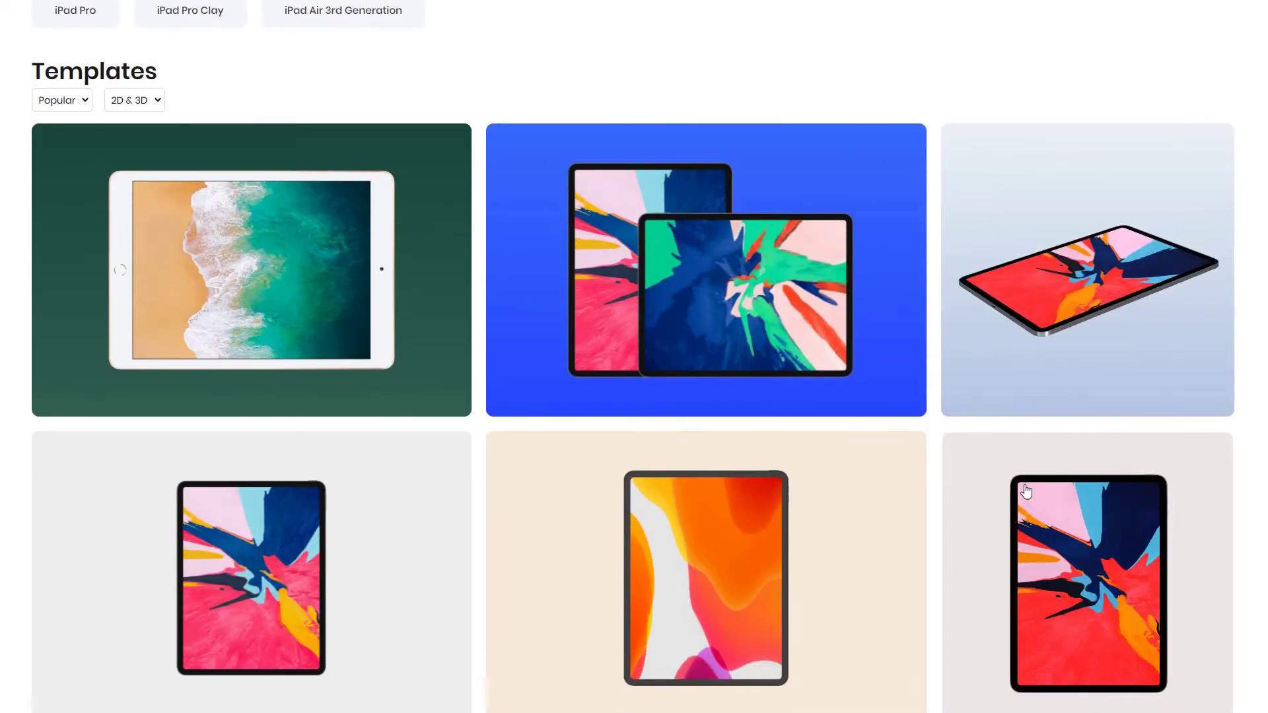
Start a blank 3D mockup and drag the splitter down to enlarge the canvas.
scroll(569, 349, "up", 5)
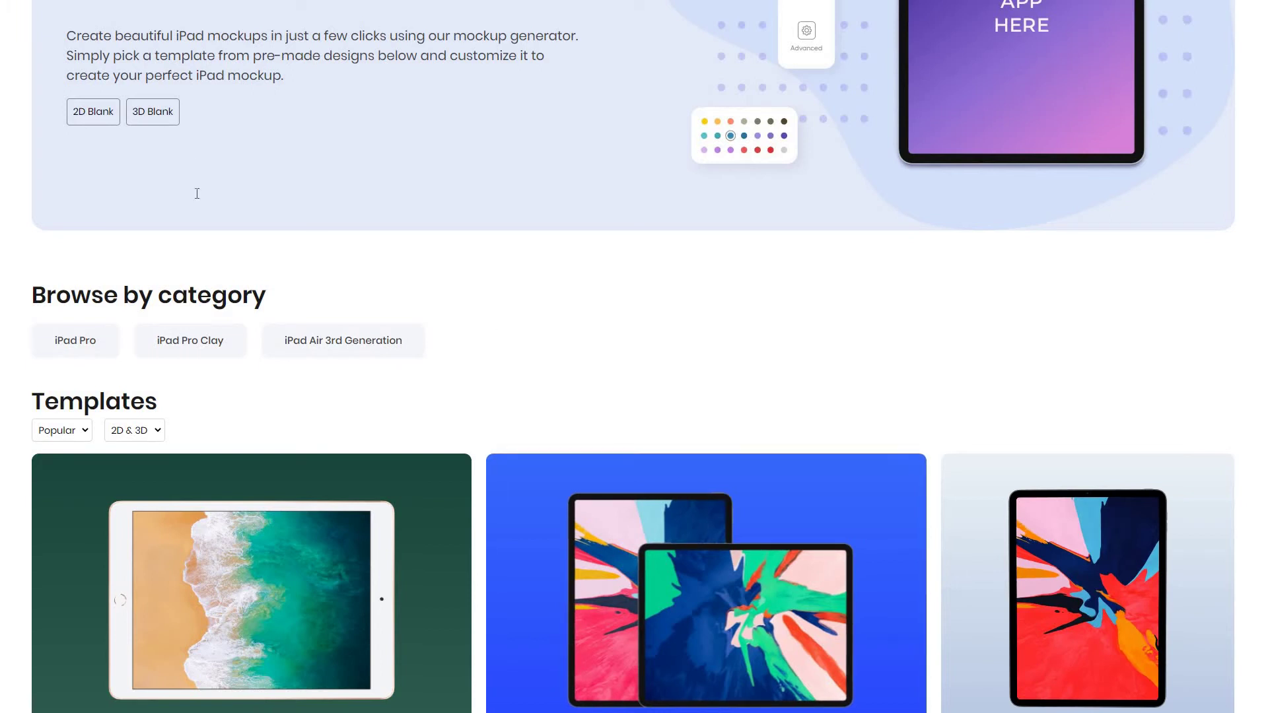
scroll(202, 204, "up", 3)
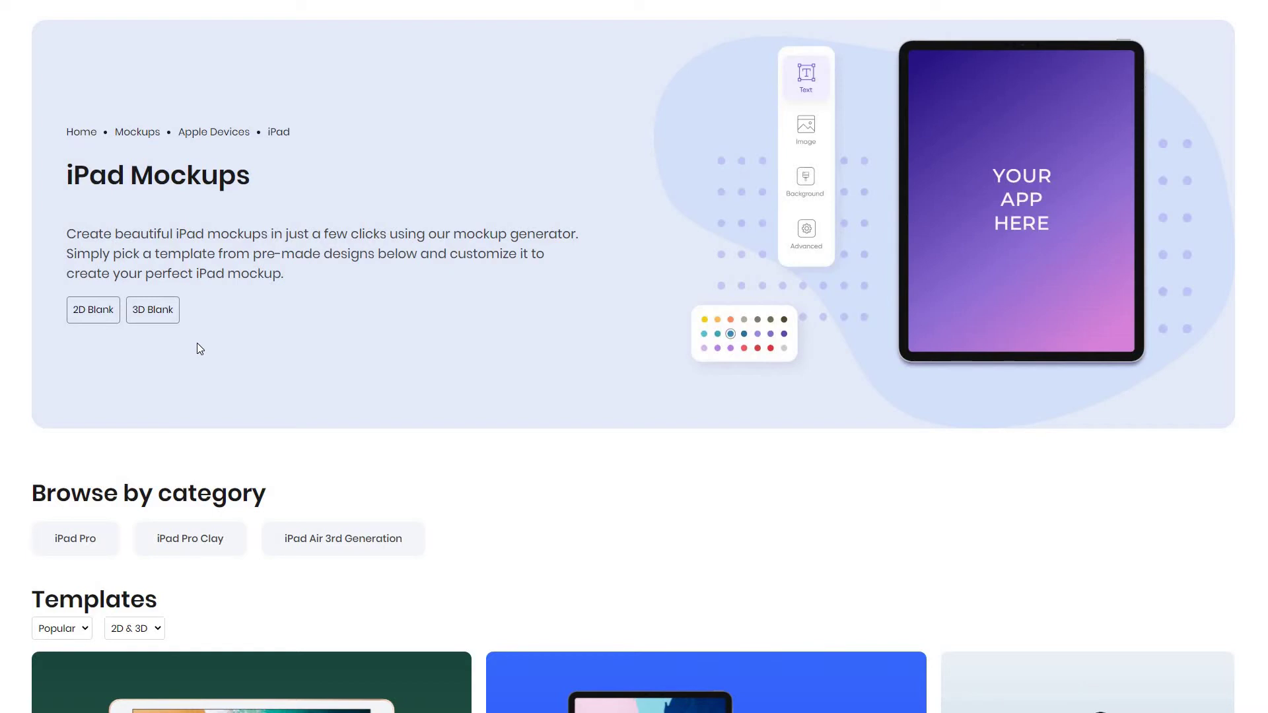
left_click(153, 312)
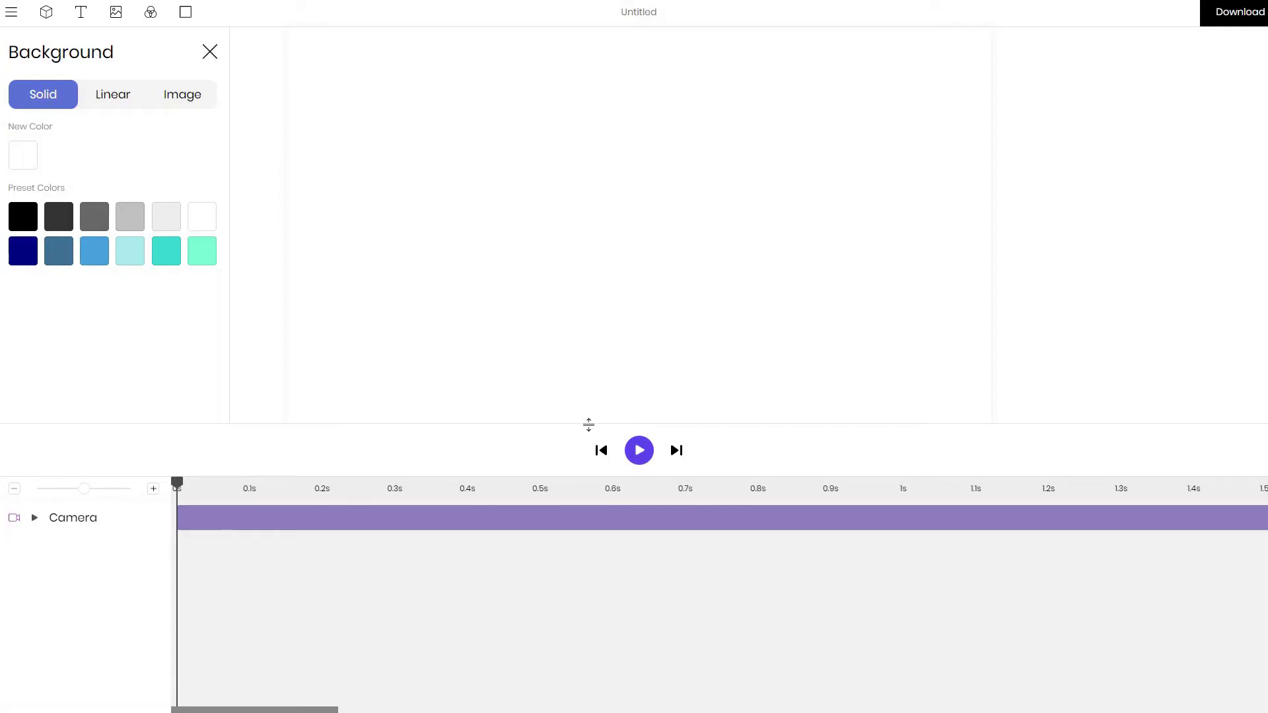
left_click_drag(586, 557, 597, 533)
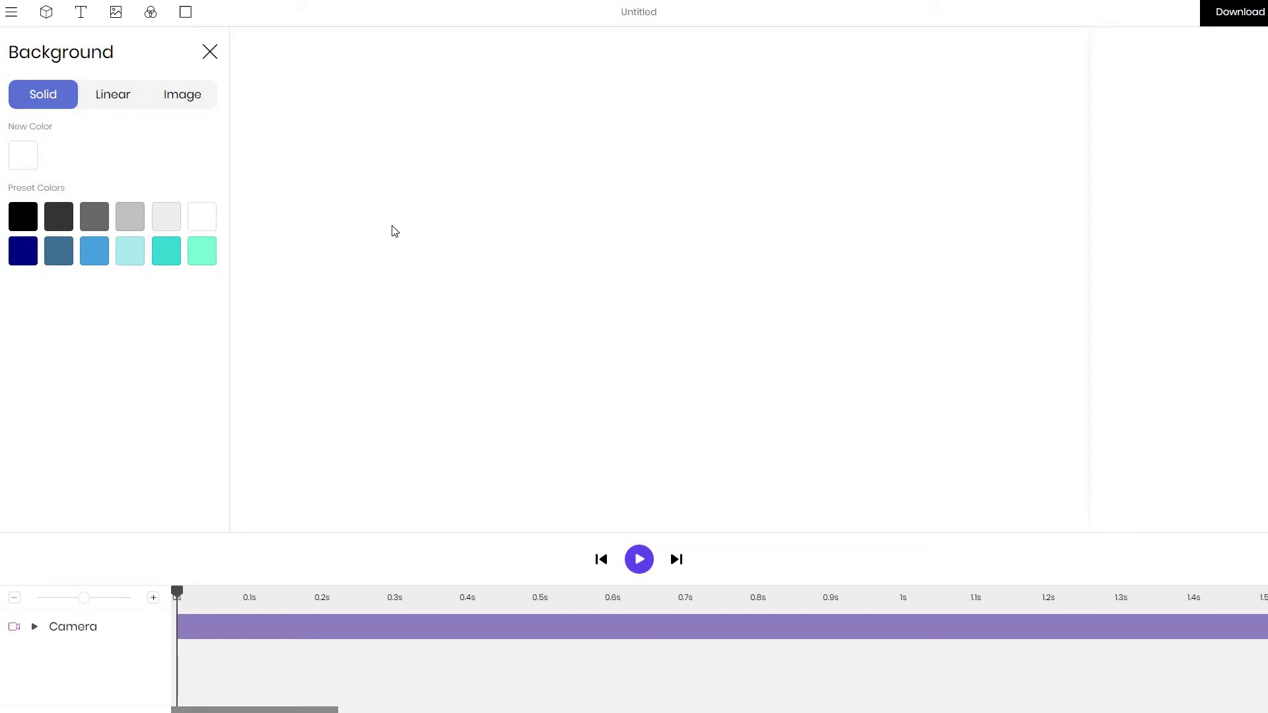
Open the Add Device panel and, after trying iPhone 12 and iMac 24, select the iPad.
left_click(46, 12)
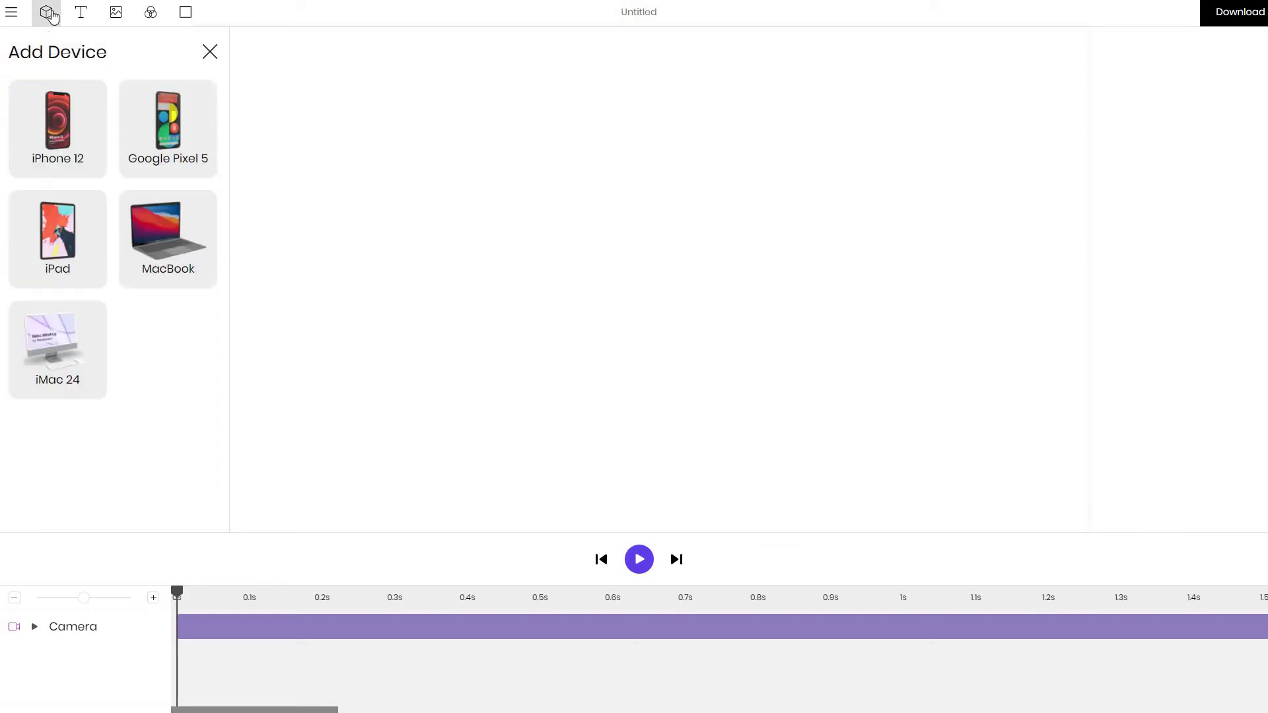
left_click(52, 121)
left_click(83, 265)
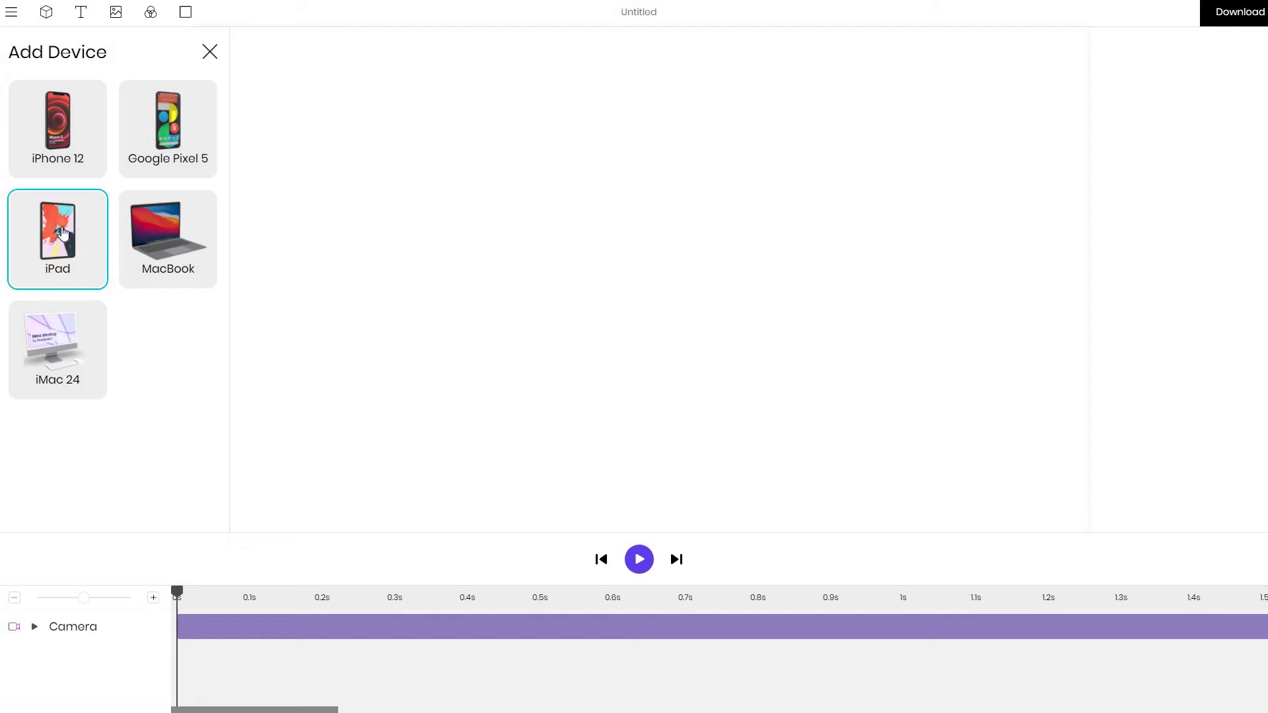
left_click(74, 134)
left_click(76, 381)
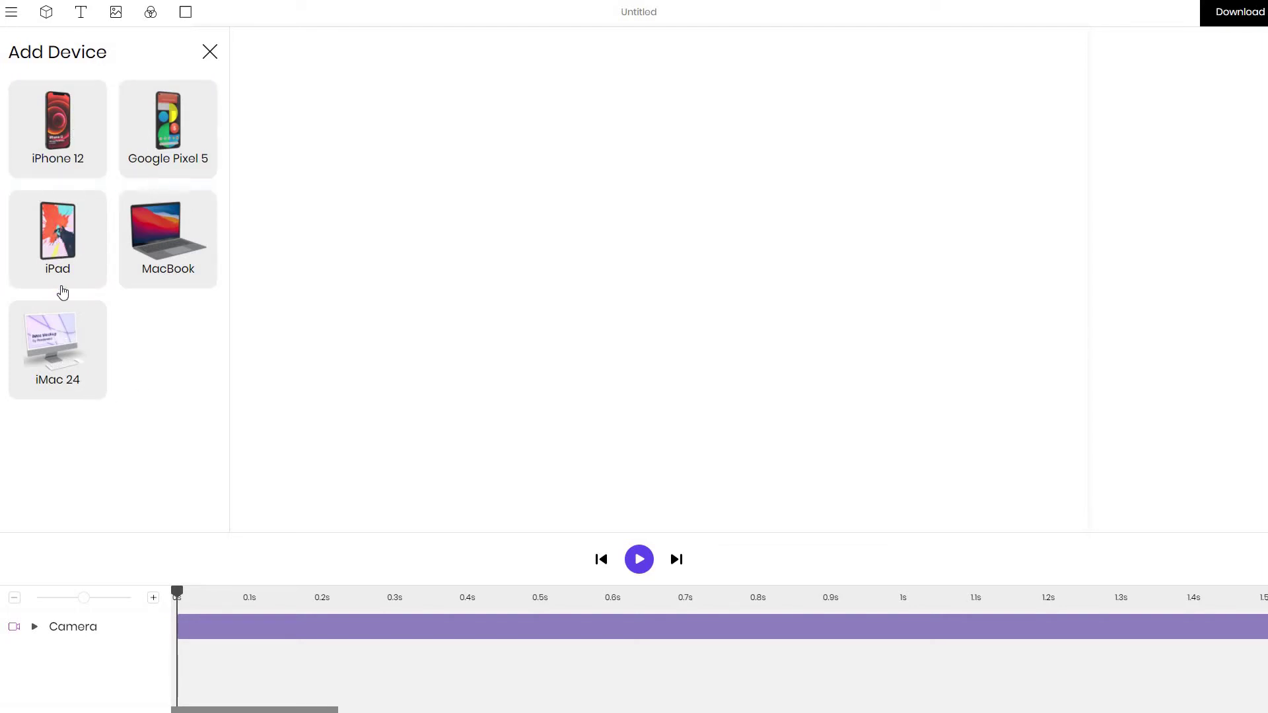
left_click(64, 264)
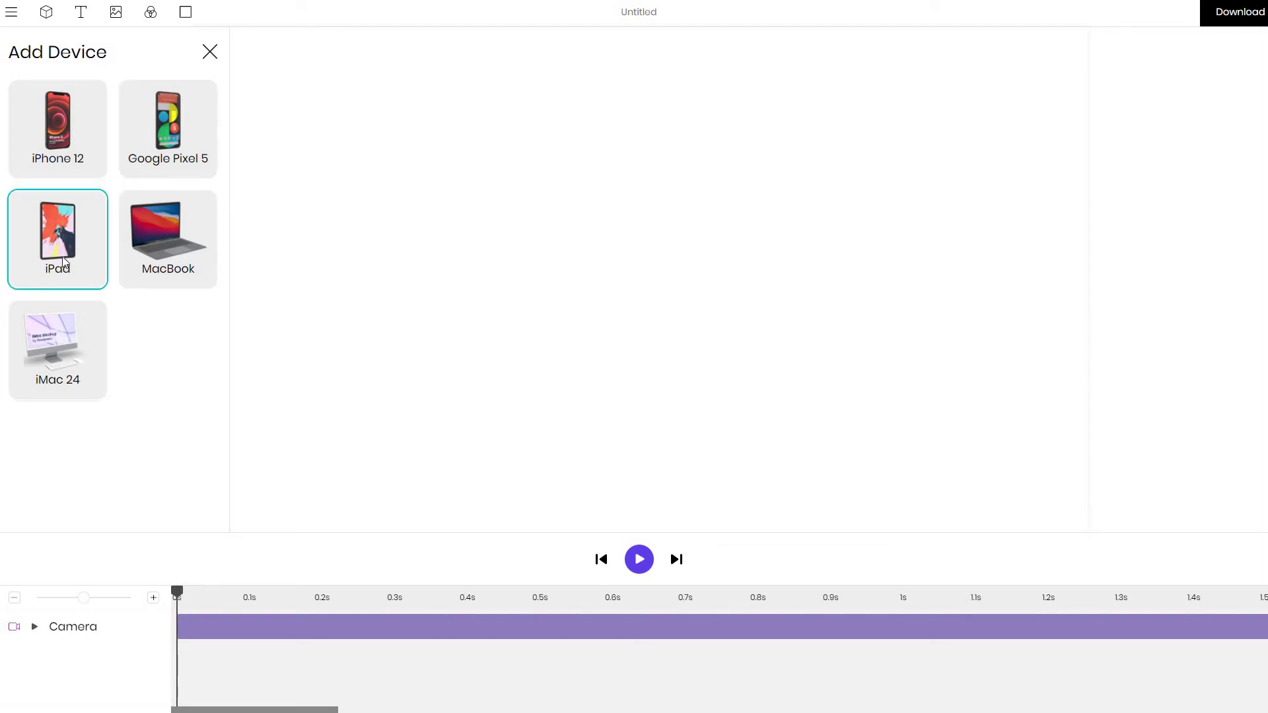
Add the iPad to the scene as Device 1 and bring its device settings back up.
double_click(64, 263)
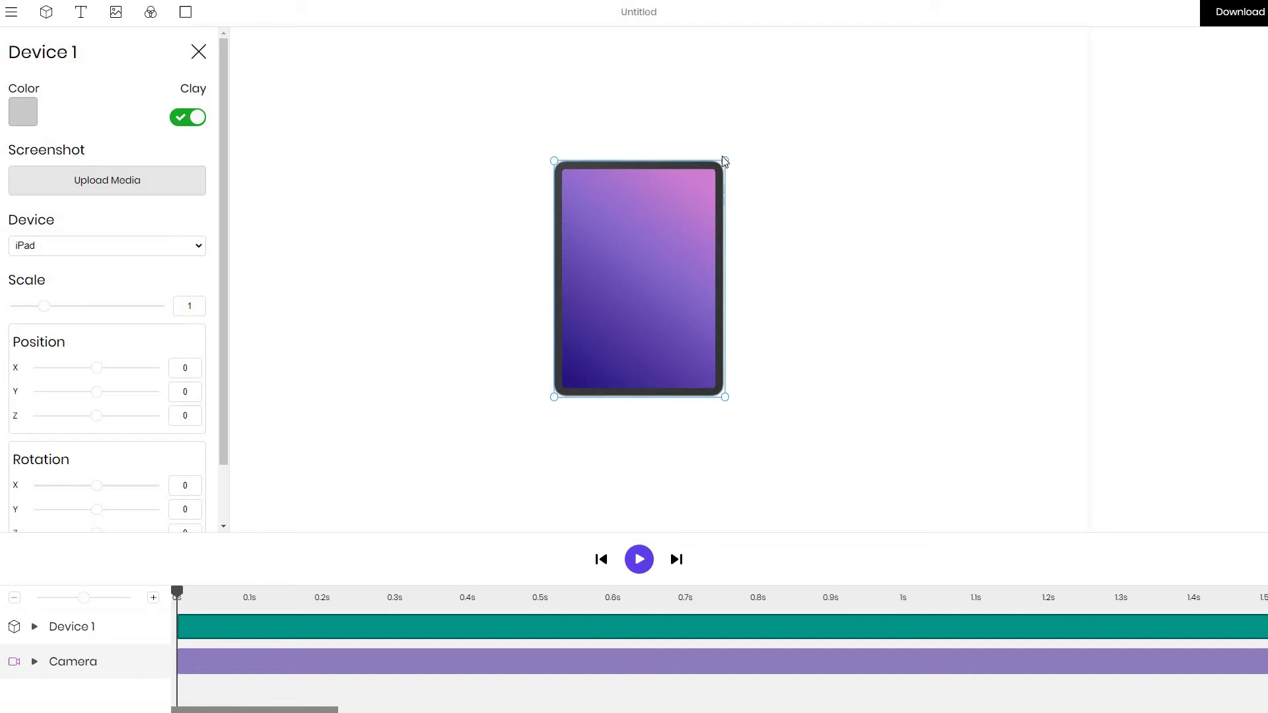
left_click(688, 221)
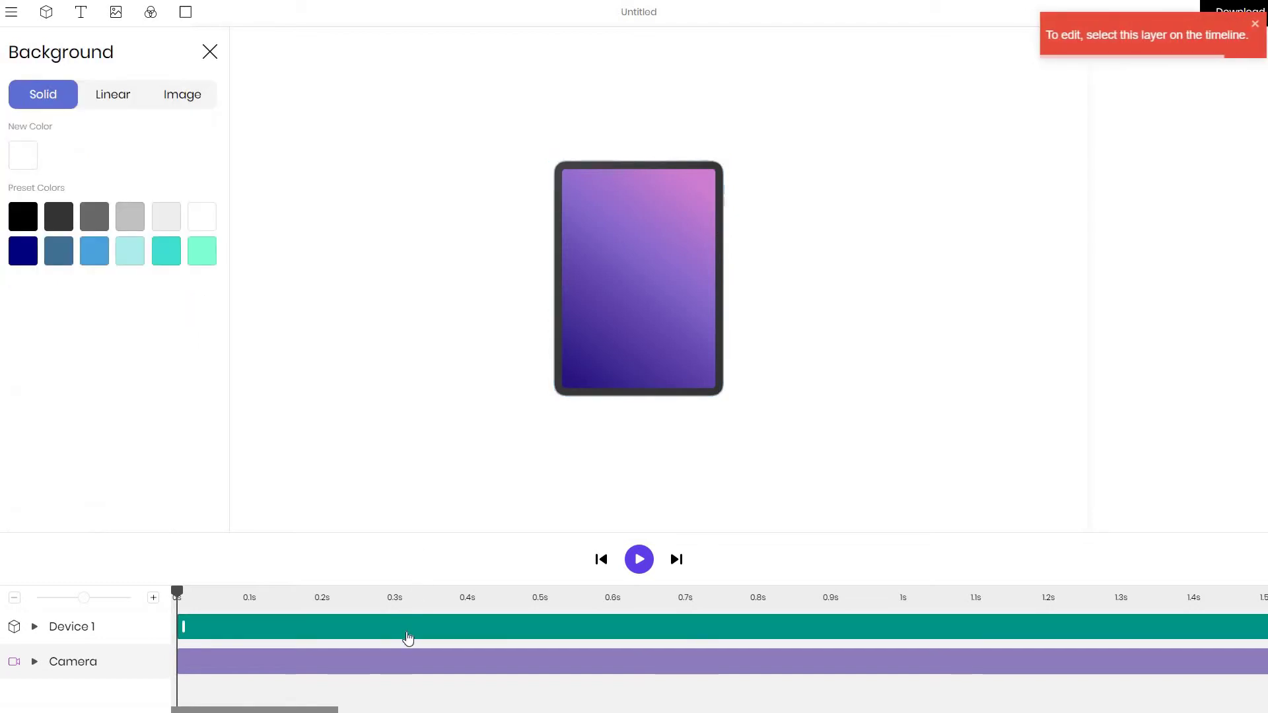
left_click(127, 644)
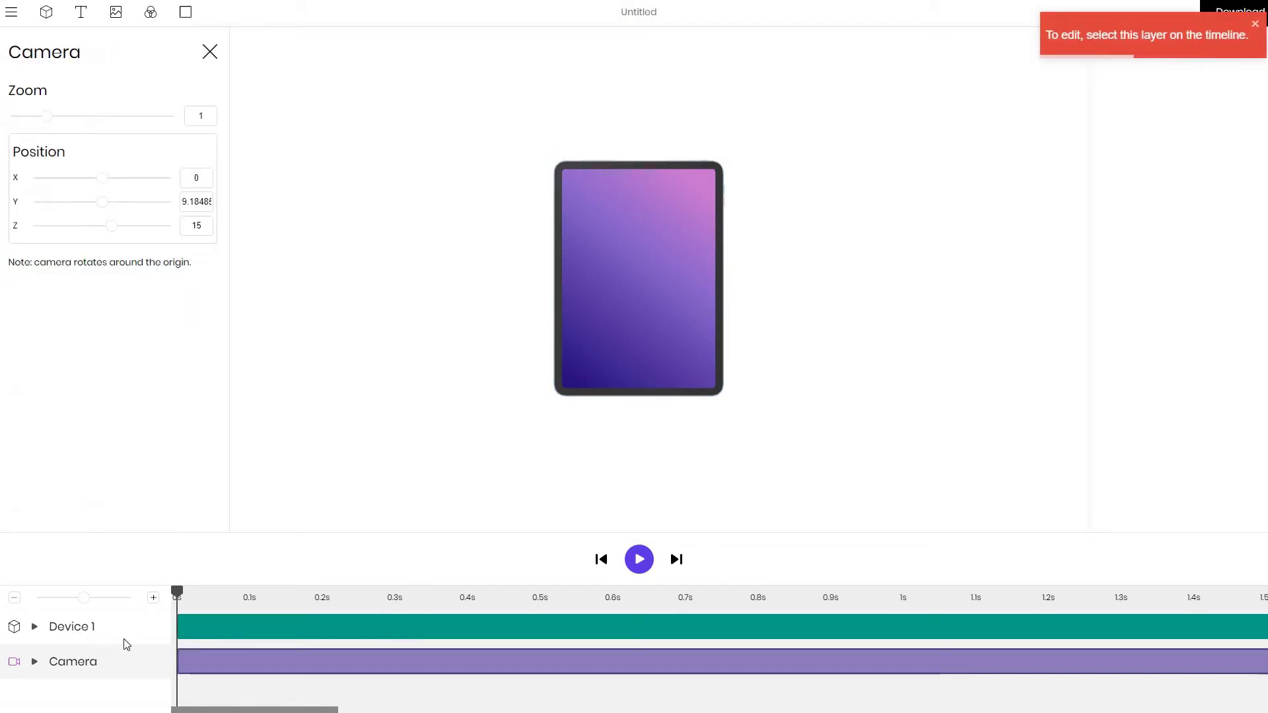
left_click(221, 631)
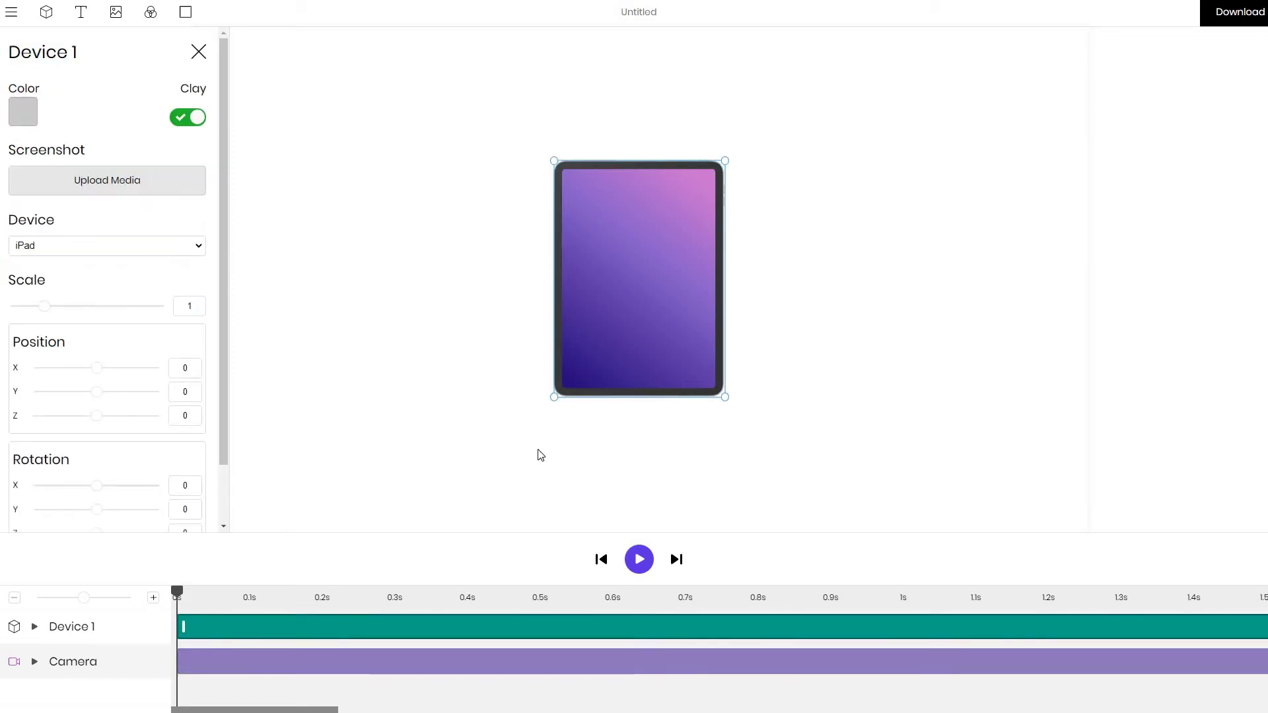
Reposition the iPad and upload wp3980692.png as its screen image.
left_click_drag(733, 340, 647, 238)
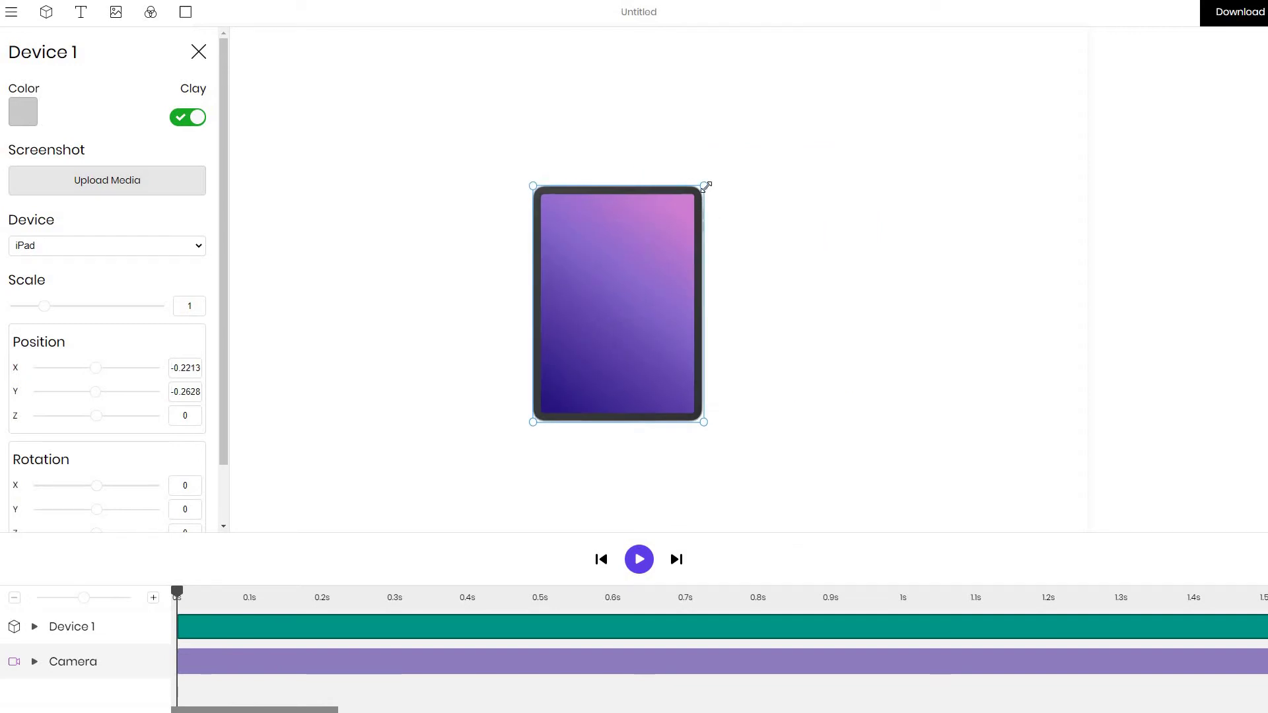
scroll(708, 255, "up", 3)
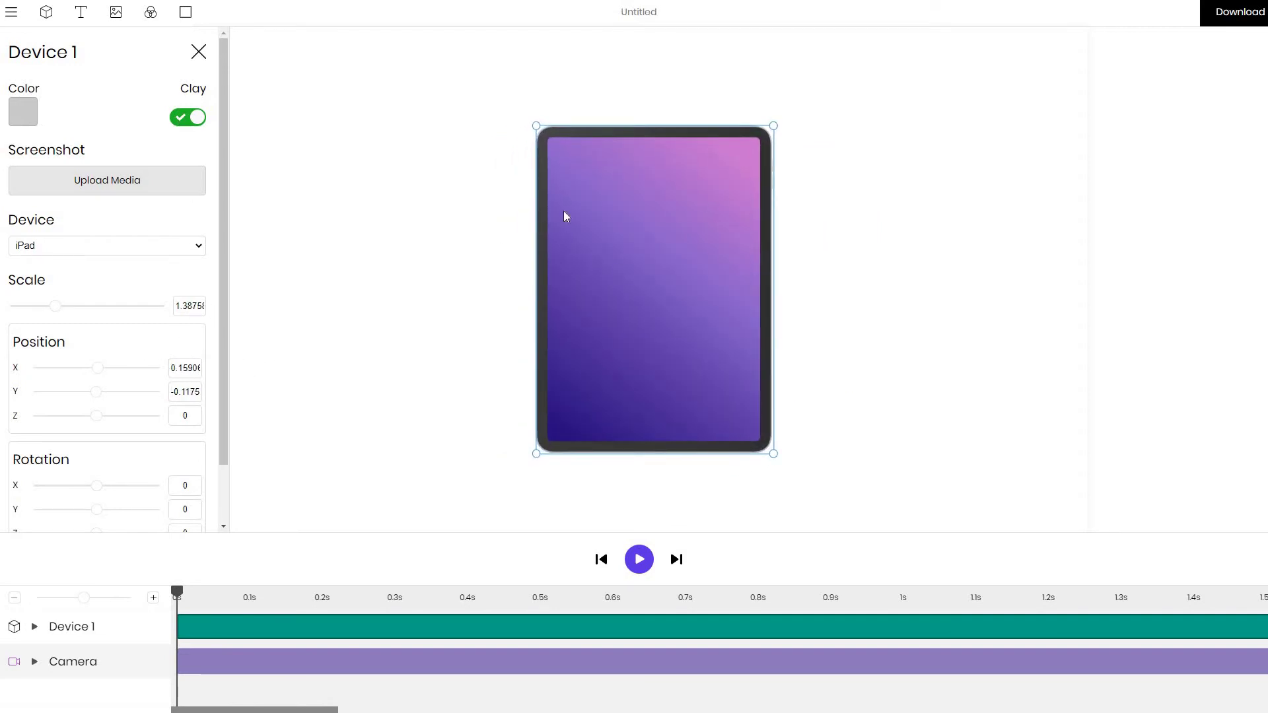
left_click(140, 187)
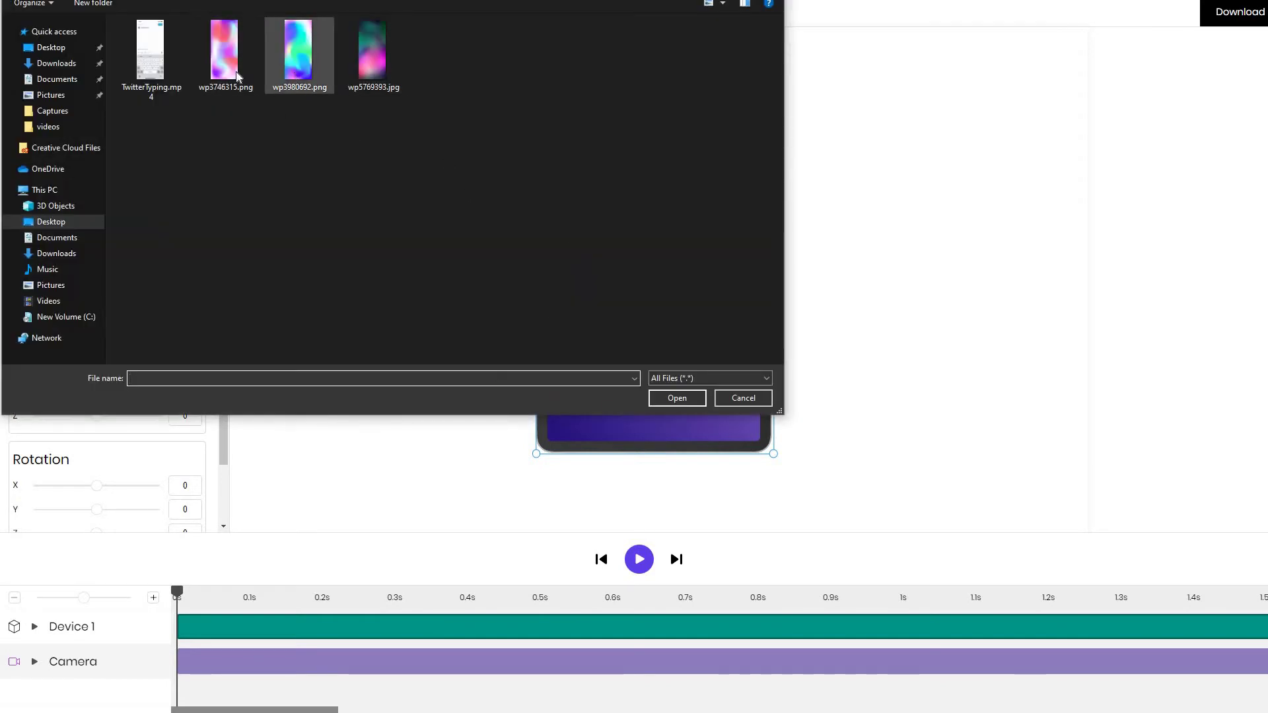
double_click(298, 56)
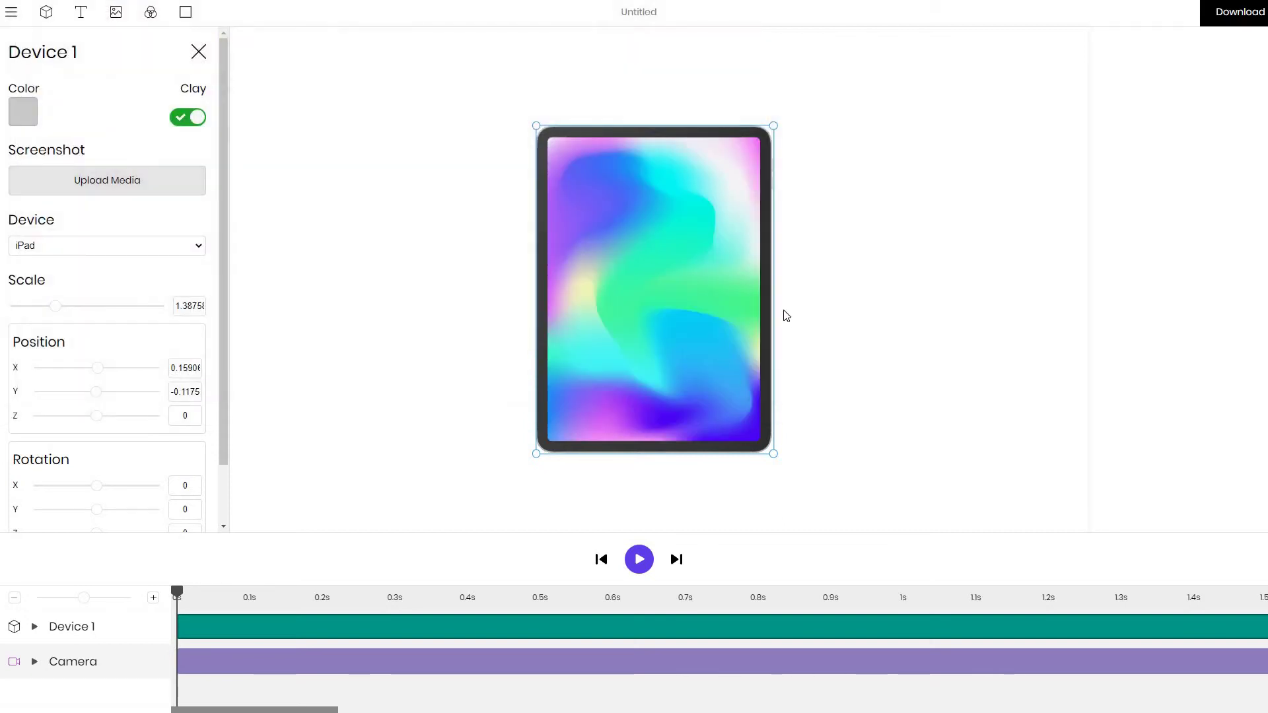
Scale the iPad down to about 1.09 and move it to X -0.1314, Y -0.0691.
left_click_drag(786, 316, 755, 402)
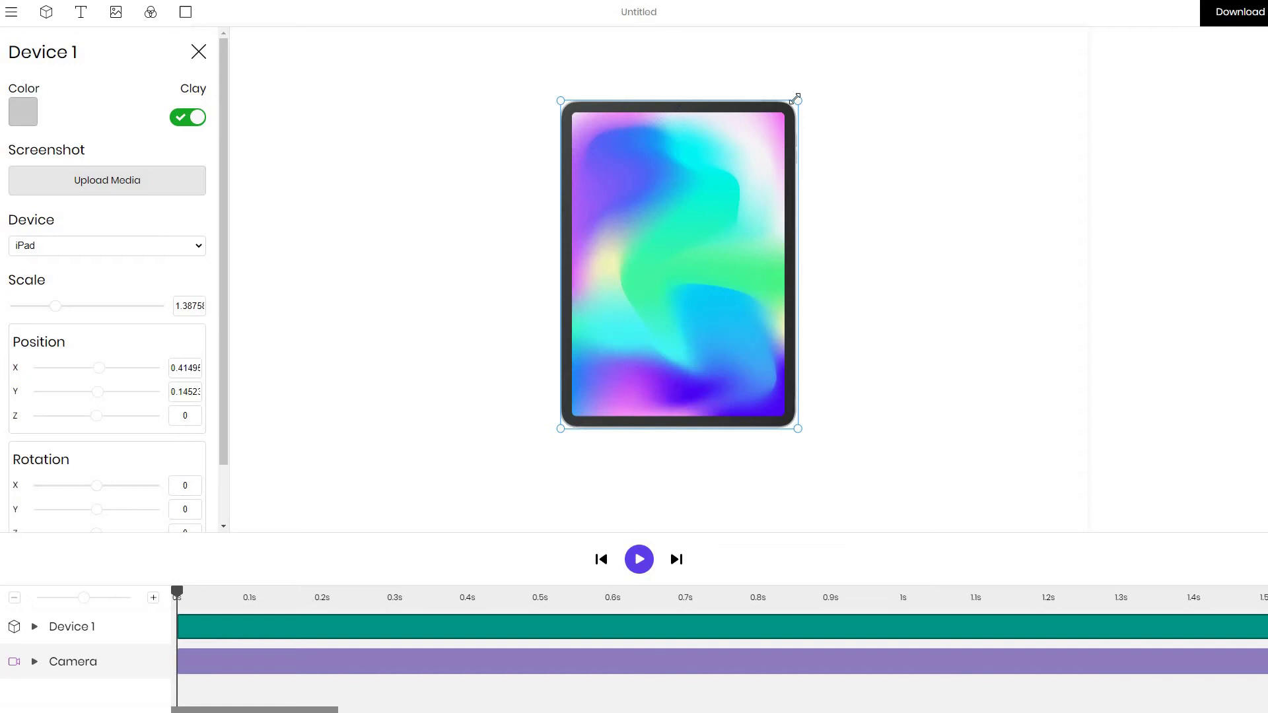
left_click_drag(796, 98, 672, 235)
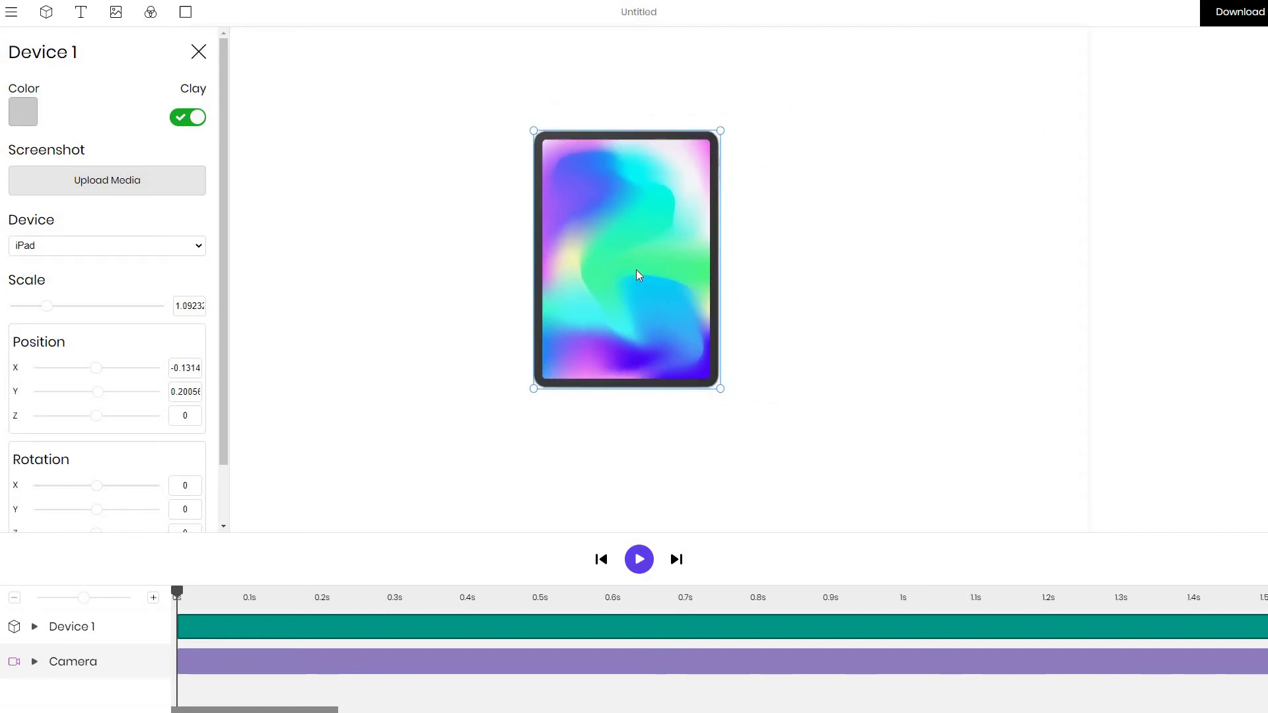
left_click_drag(644, 256, 705, 132)
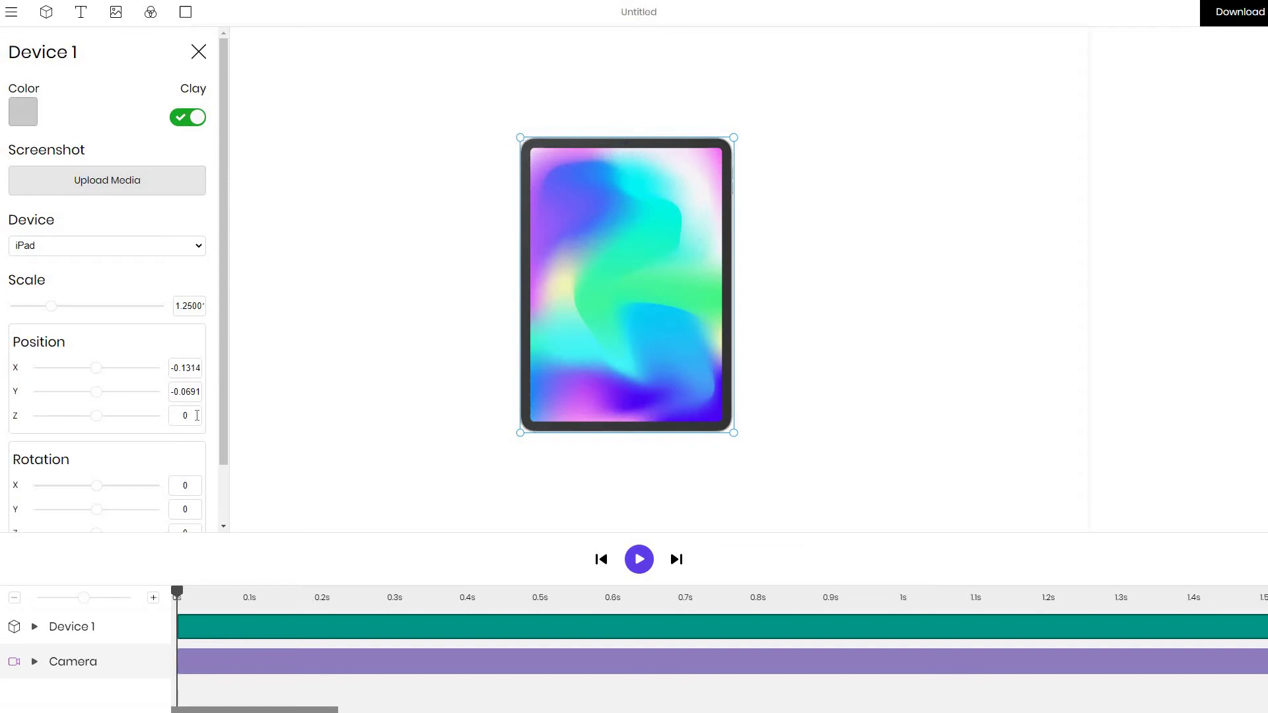
Set the iPad's X rotation to -90 so it lies screen-up, lowered to Y -1.6321.
scroll(222, 444, "down", 1)
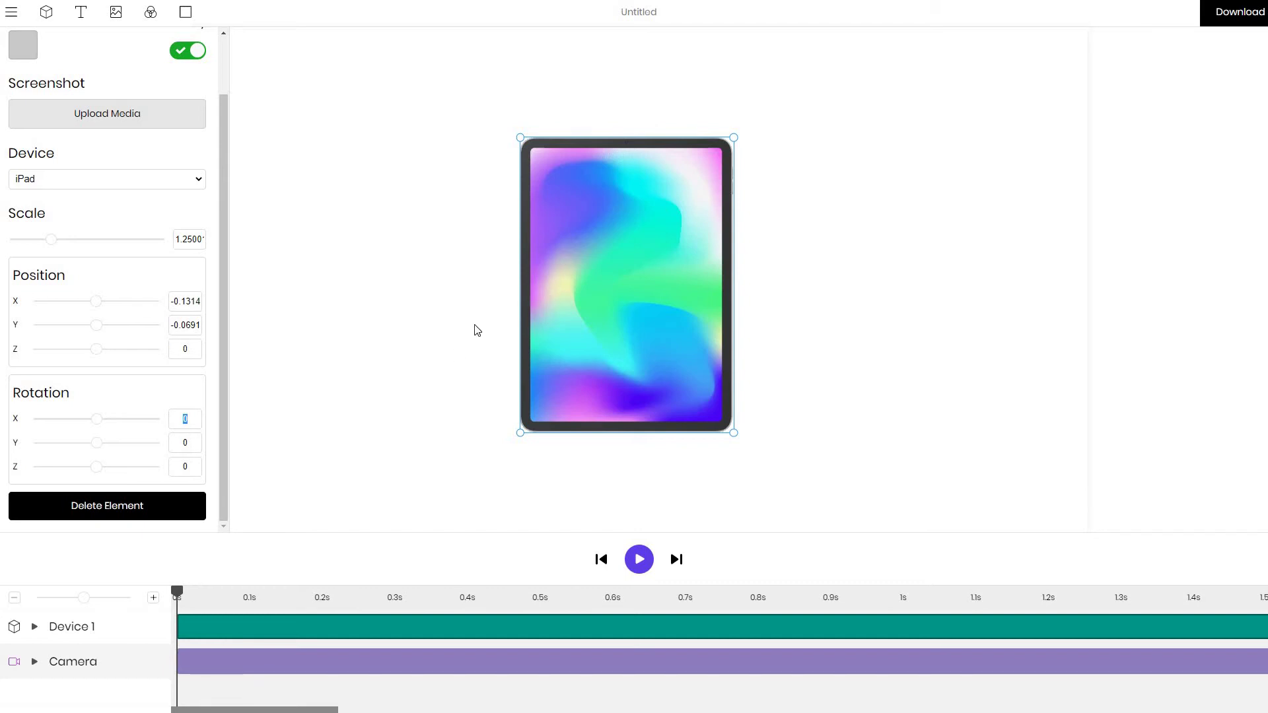
type("90")
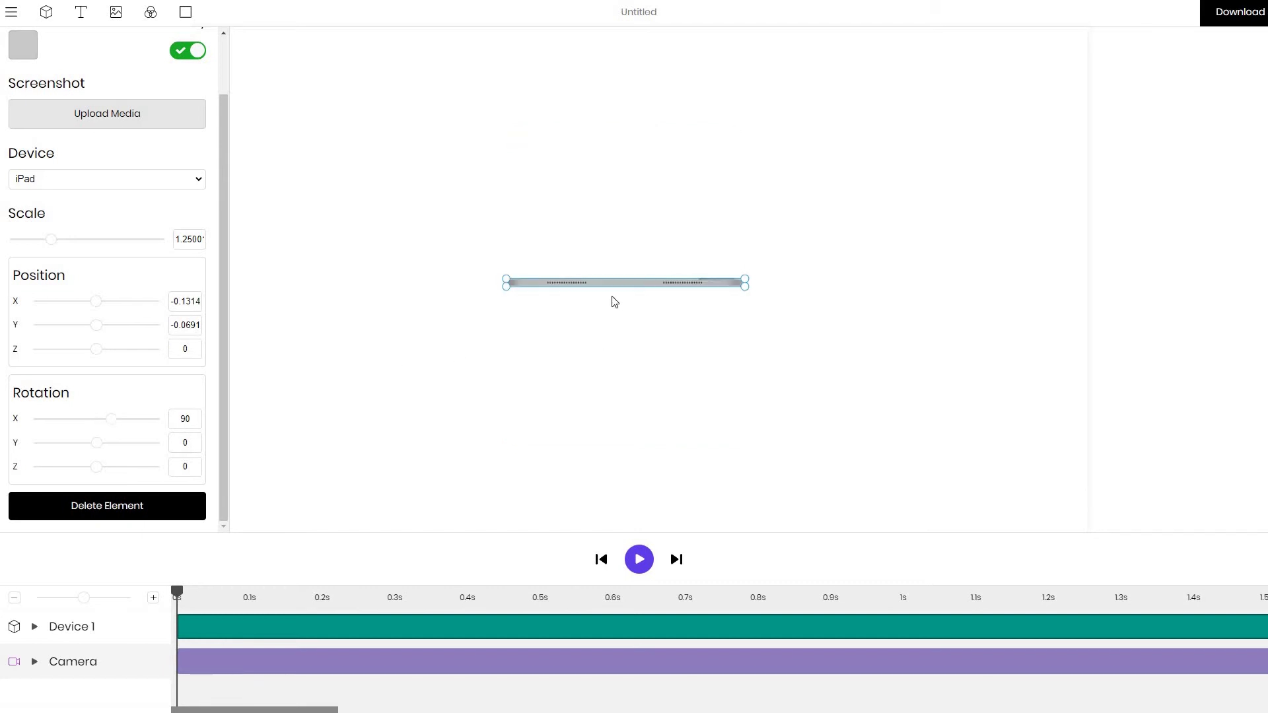
left_click_drag(626, 313, 644, 416)
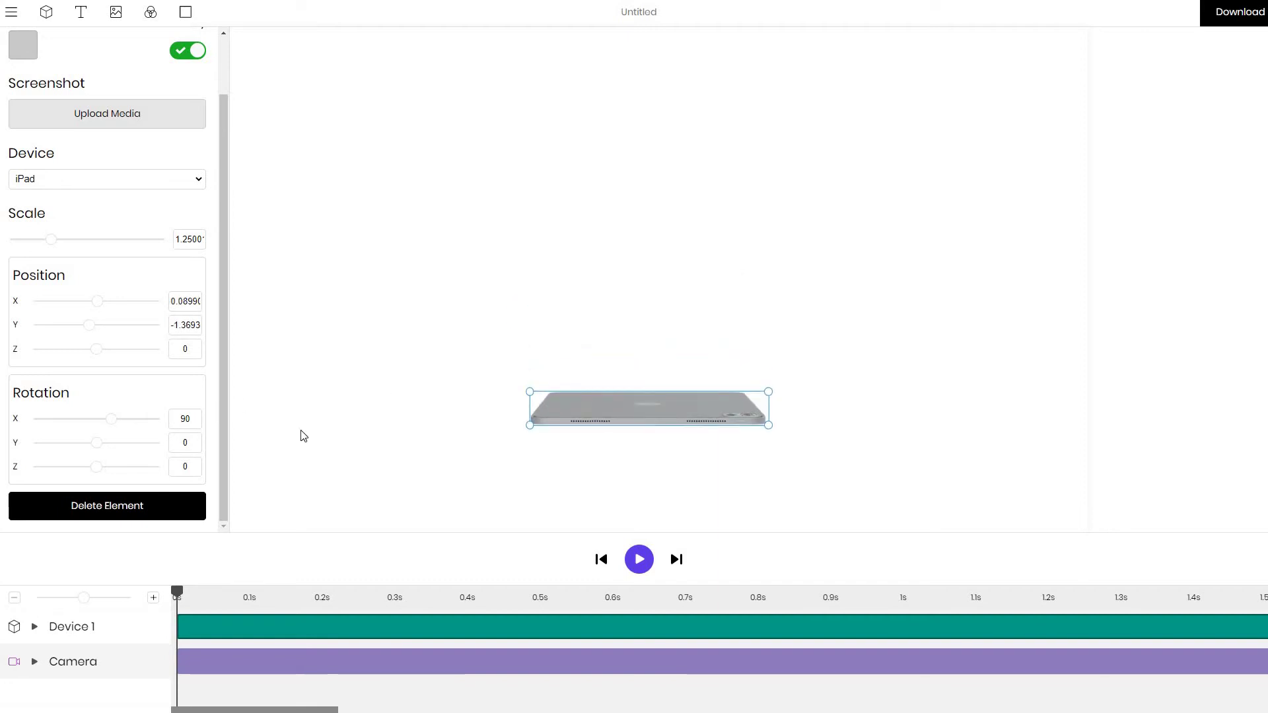
type("-90")
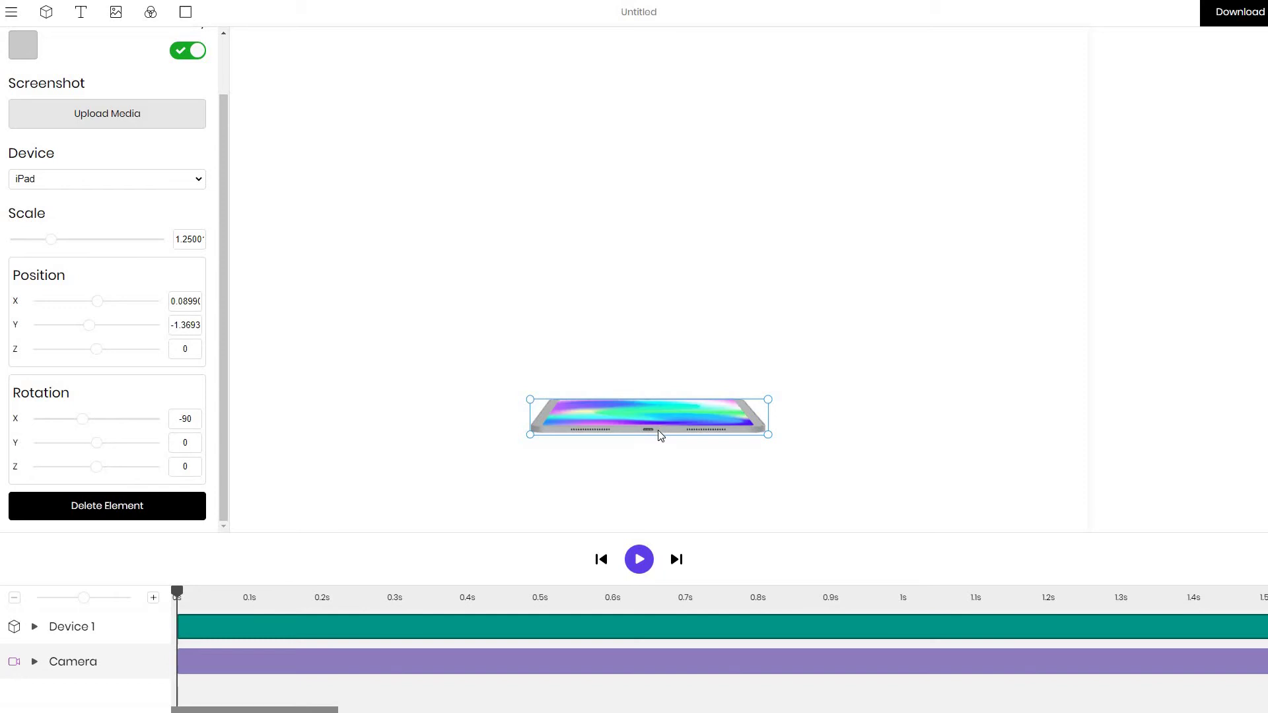
left_click_drag(657, 430, 638, 379)
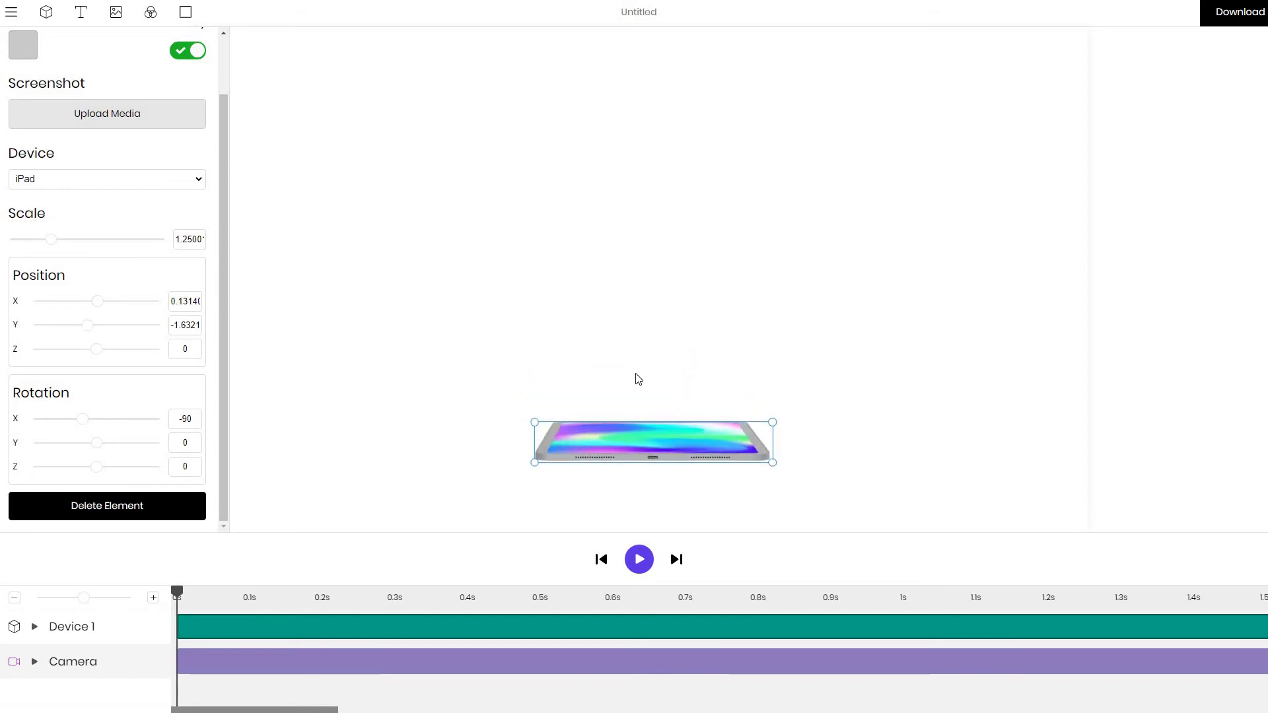
left_click(640, 443)
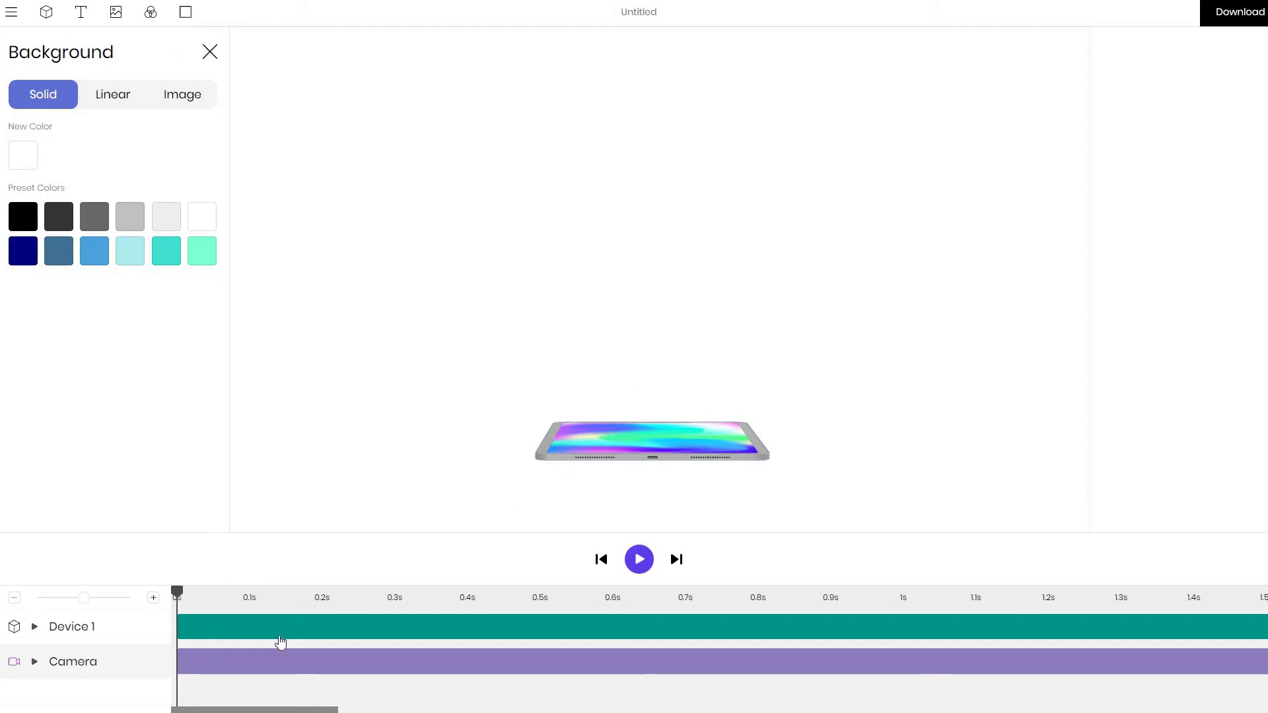
Orbit the camera to X -12.111, Y 5.5224, Z 6.9152 for an oblique top view.
left_click(656, 450)
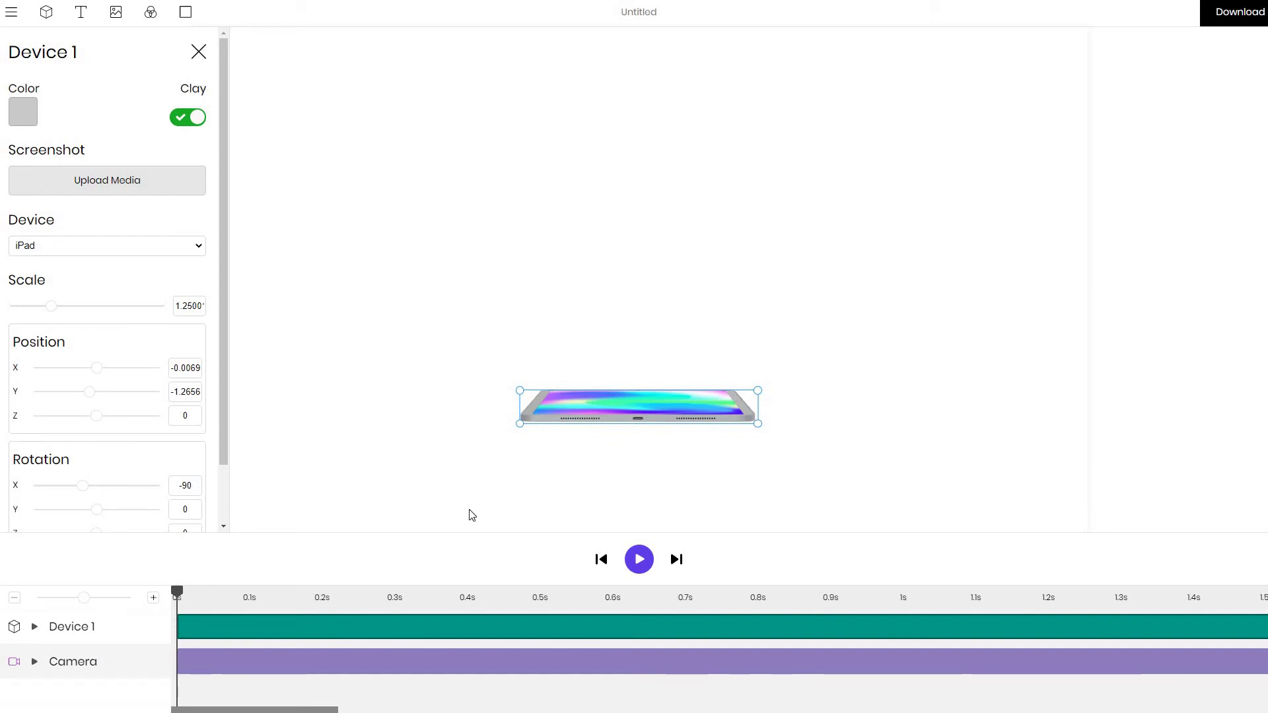
left_click(303, 667)
left_click_drag(487, 490, 594, 493)
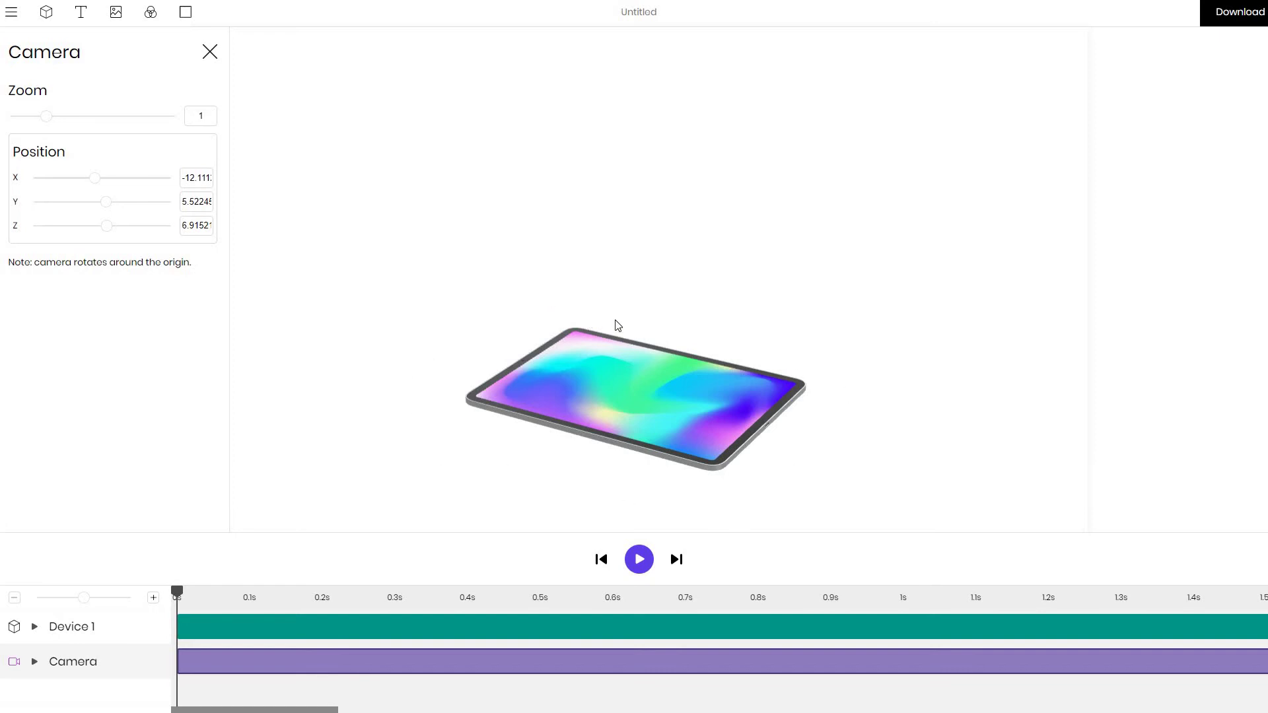
Turn on the shadow plane and set its height to -0.465.
left_click(187, 14)
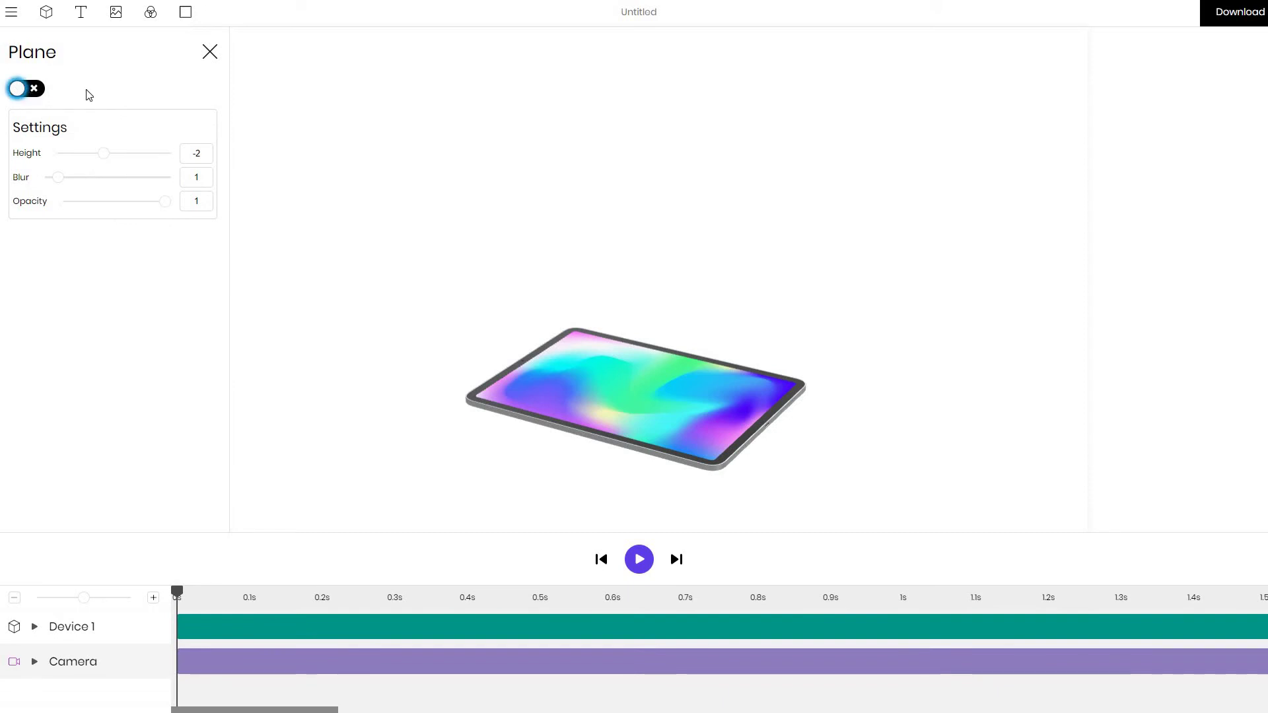
left_click(26, 90)
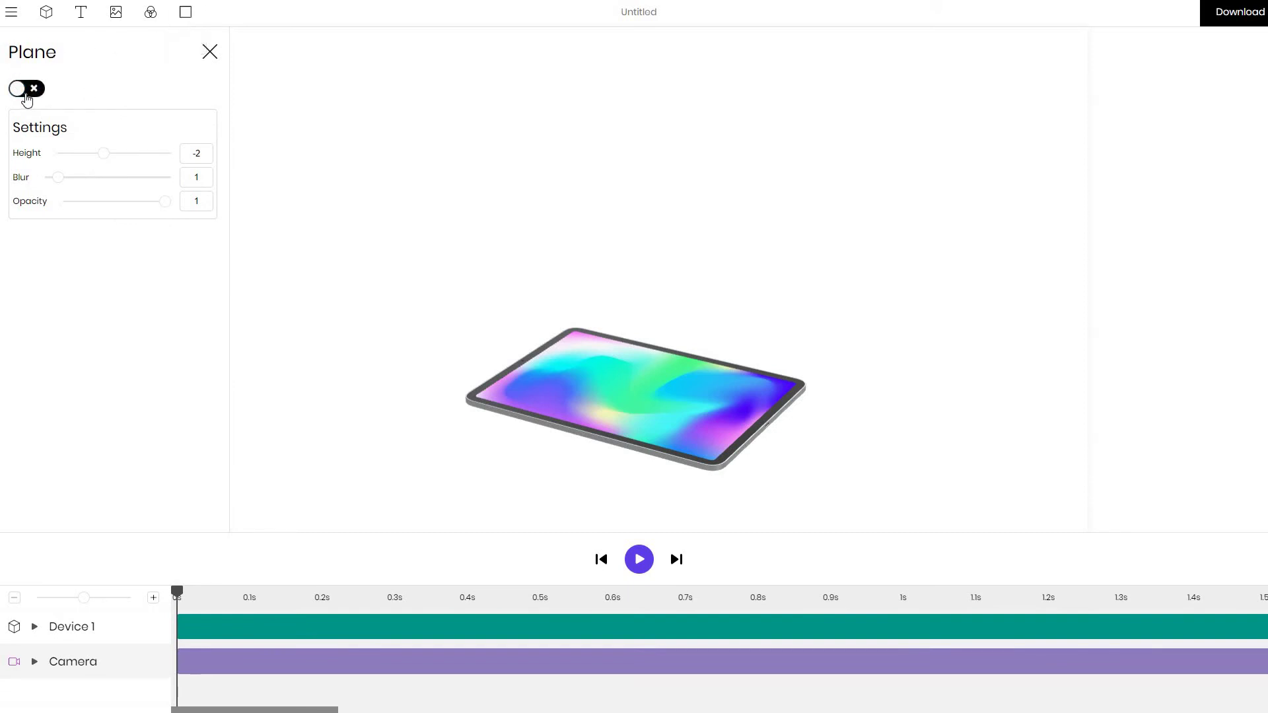
left_click(656, 425)
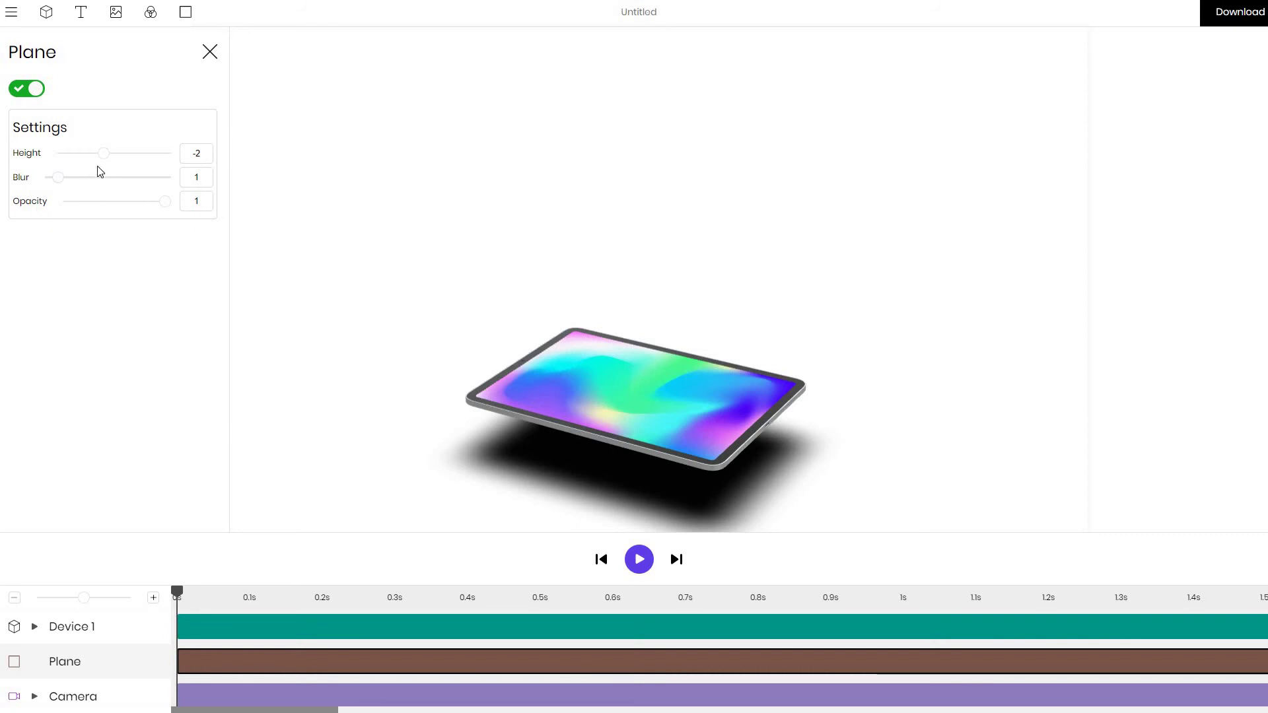
left_click_drag(106, 158, 112, 159)
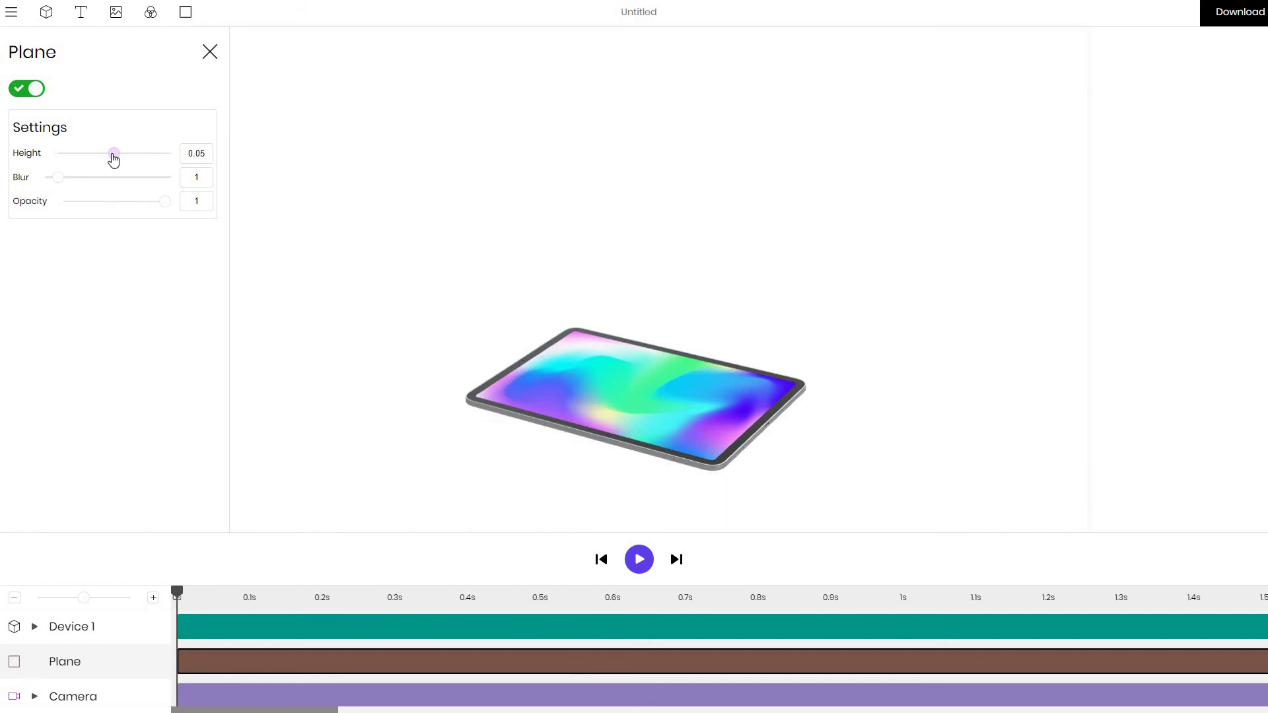
left_click(112, 154)
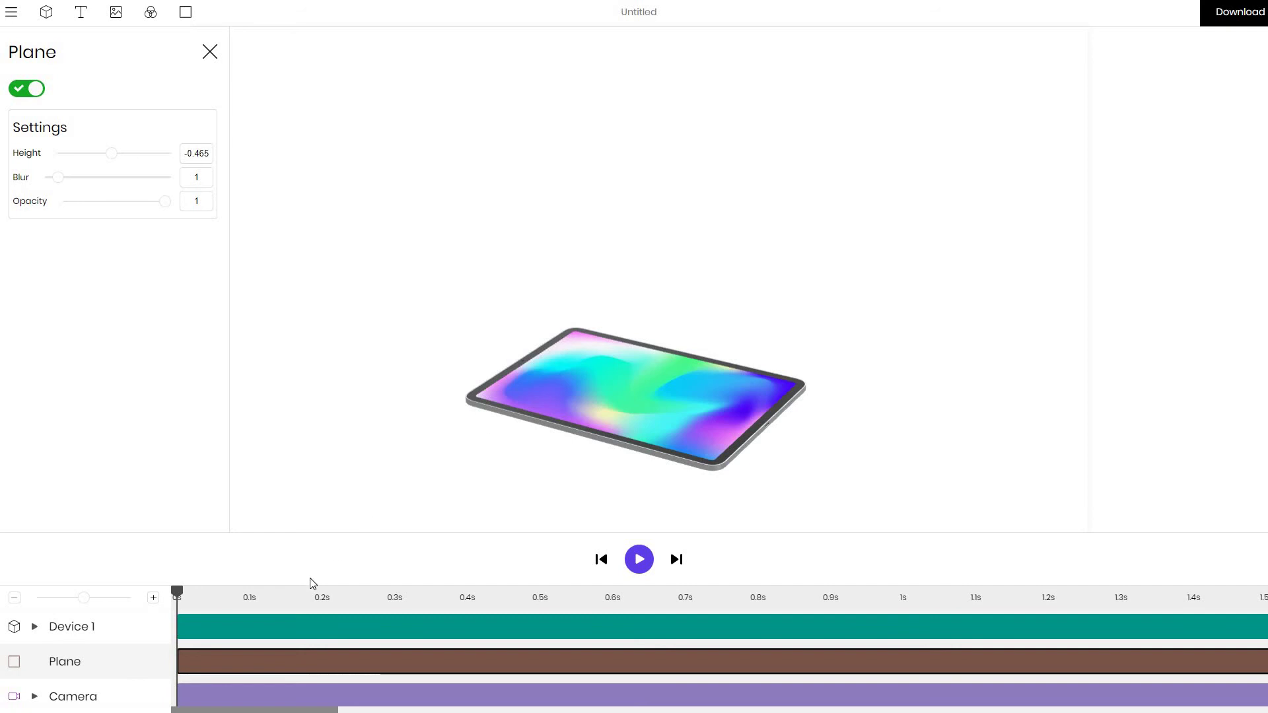
Align the iPad to the plane so it casts a soft shadow.
left_click(257, 636)
scroll(86, 456, "down", 2)
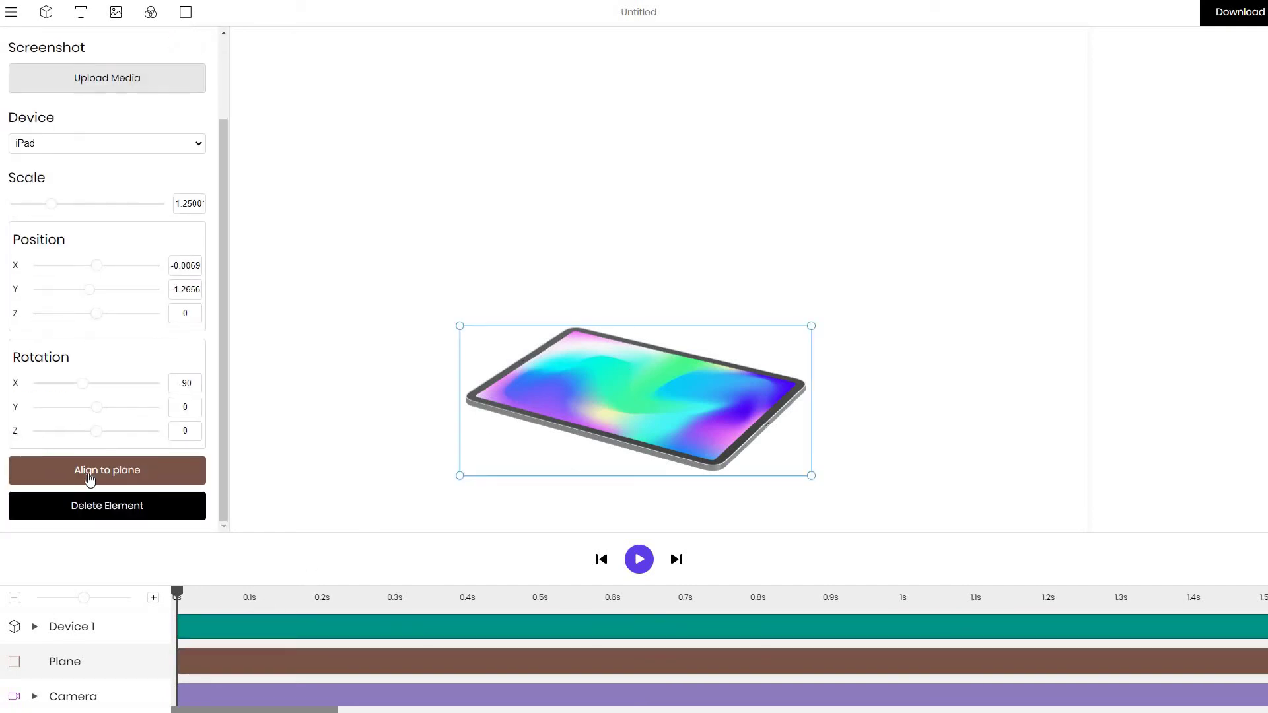
left_click(90, 478)
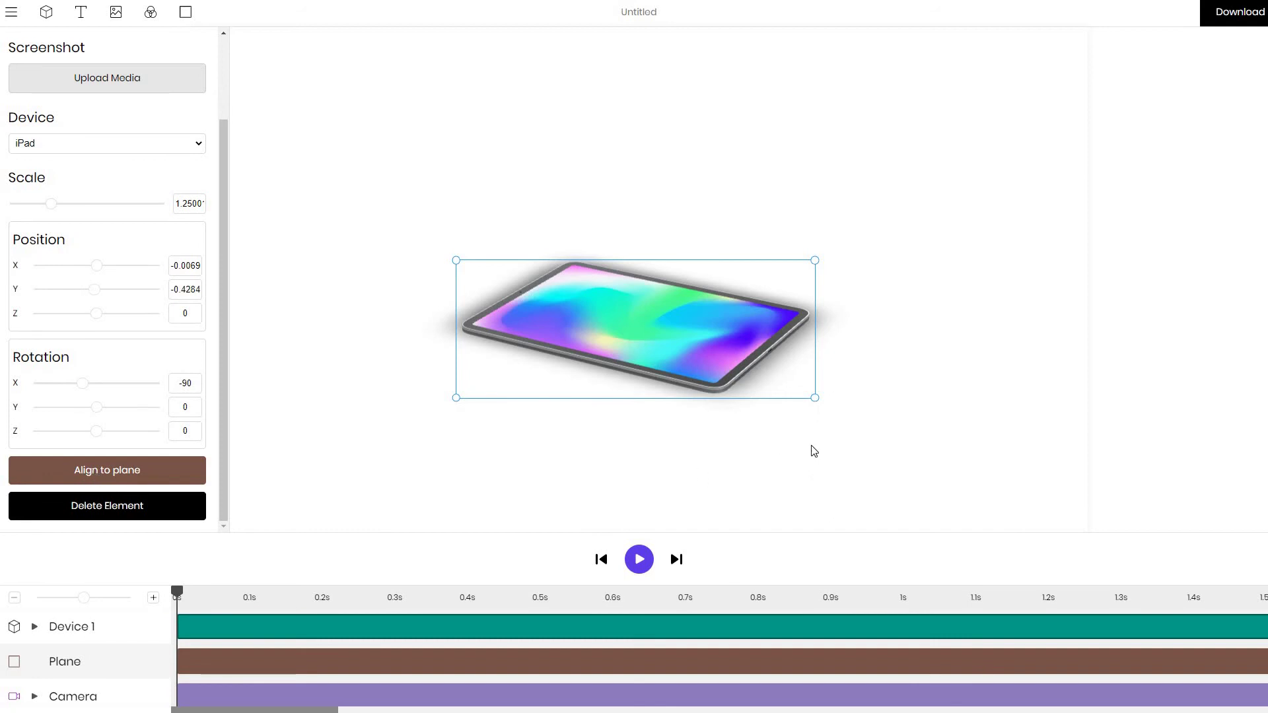
left_click(793, 404)
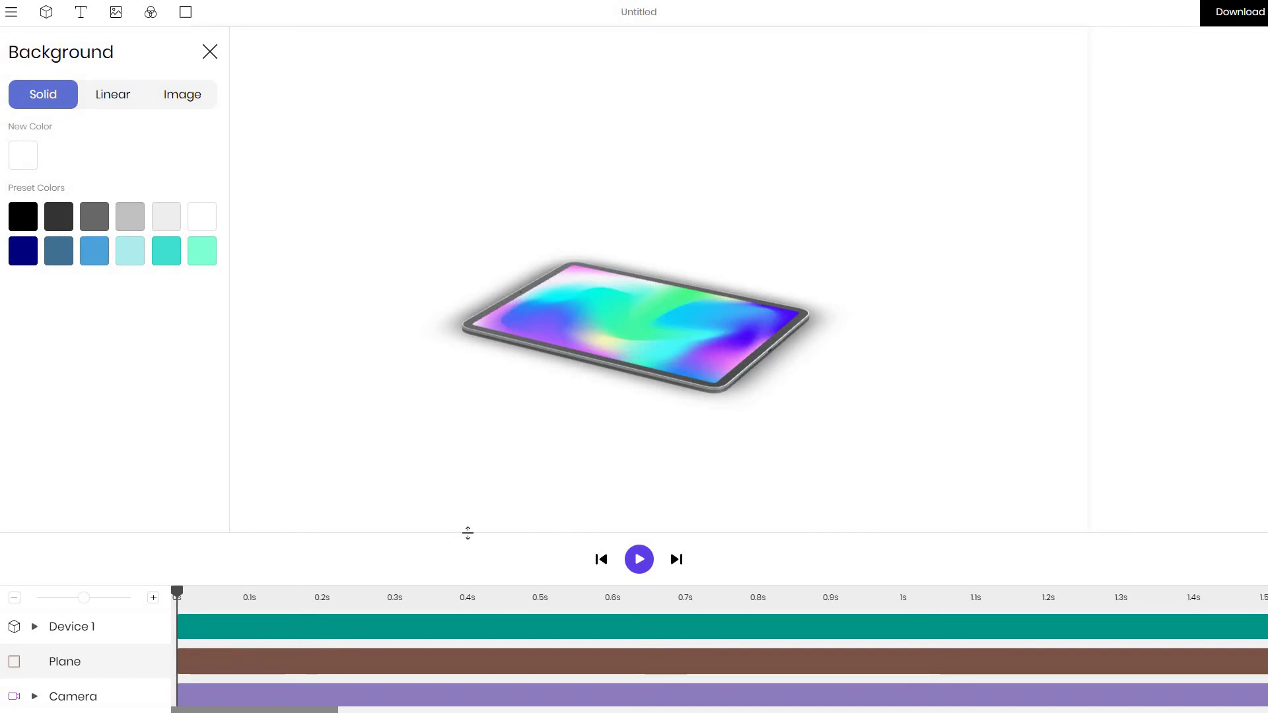
Zoom the camera in to about 1.48 and orbit to a steeper angle on the iPad.
left_click_drag(466, 533, 469, 510)
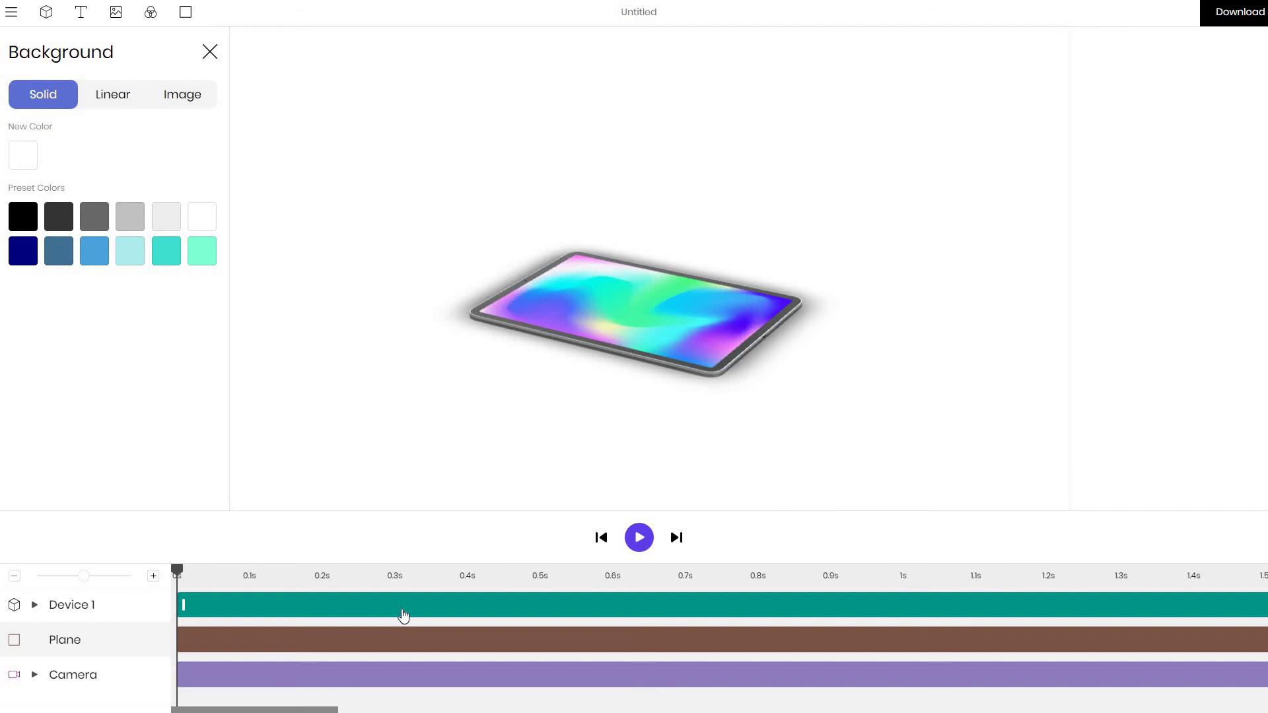
left_click(403, 616)
left_click(513, 503)
left_click(575, 429)
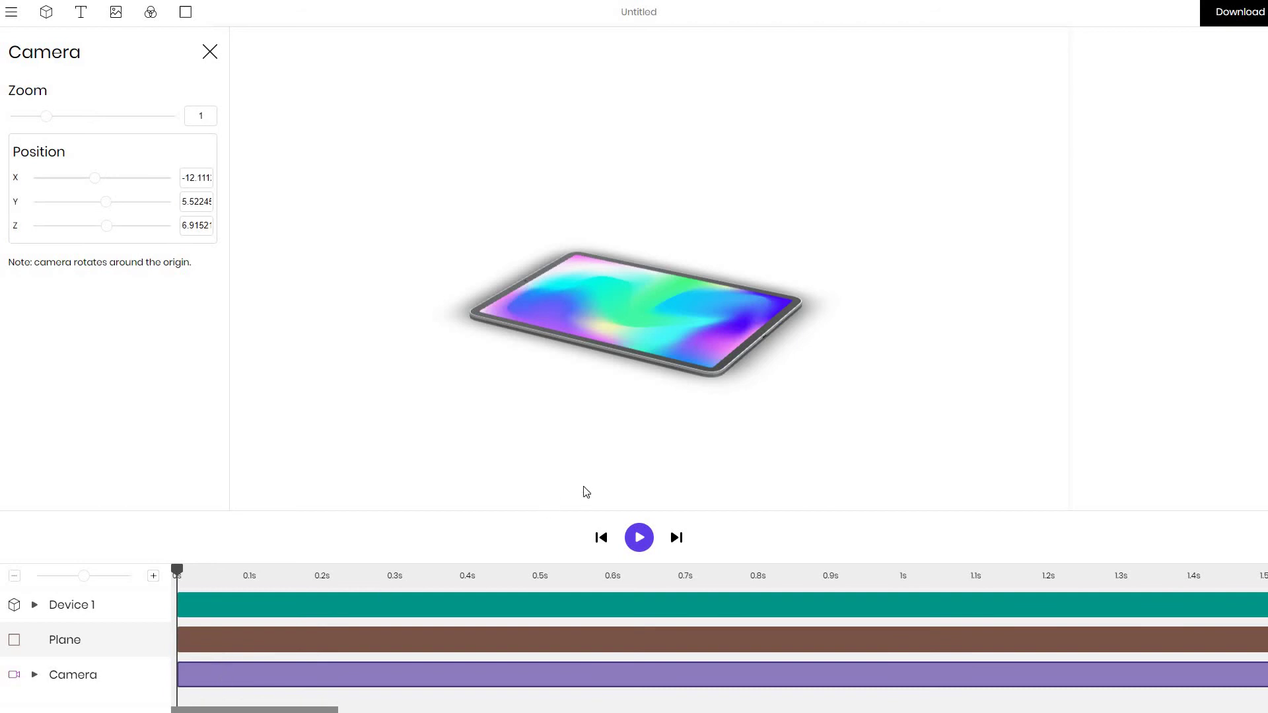
scroll(598, 471, "up", 3)
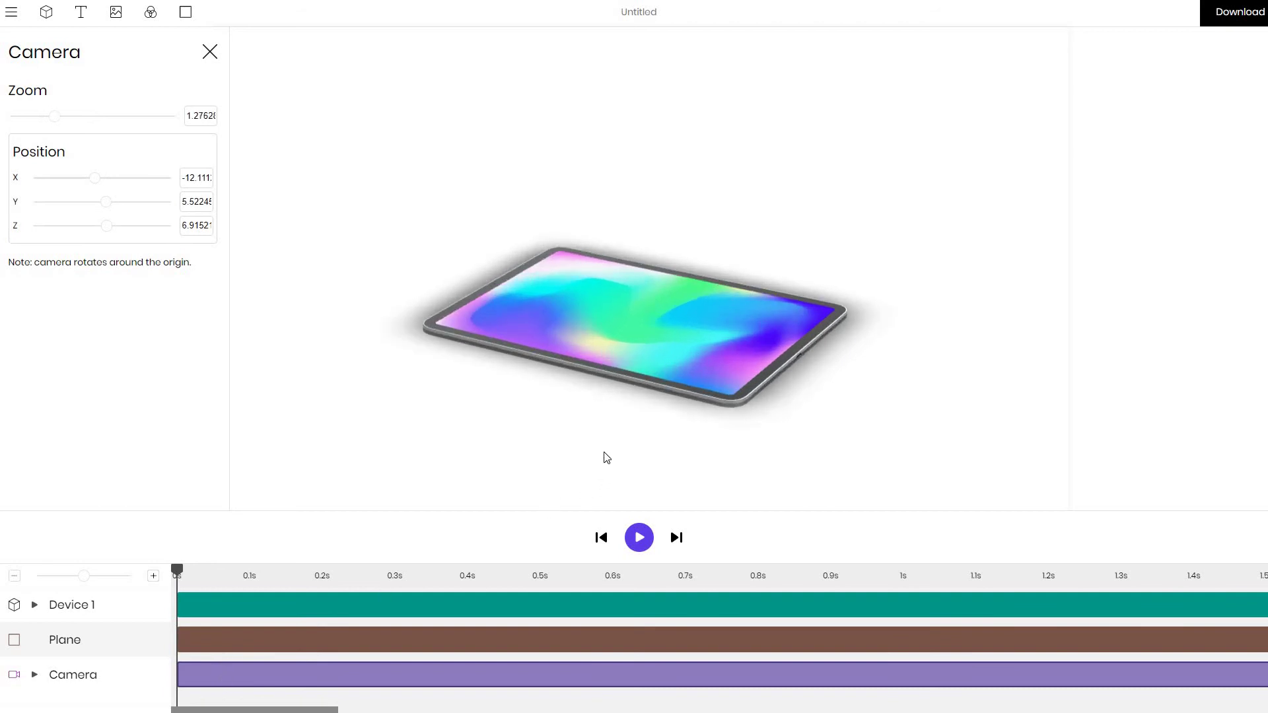
scroll(606, 457, "up", 2)
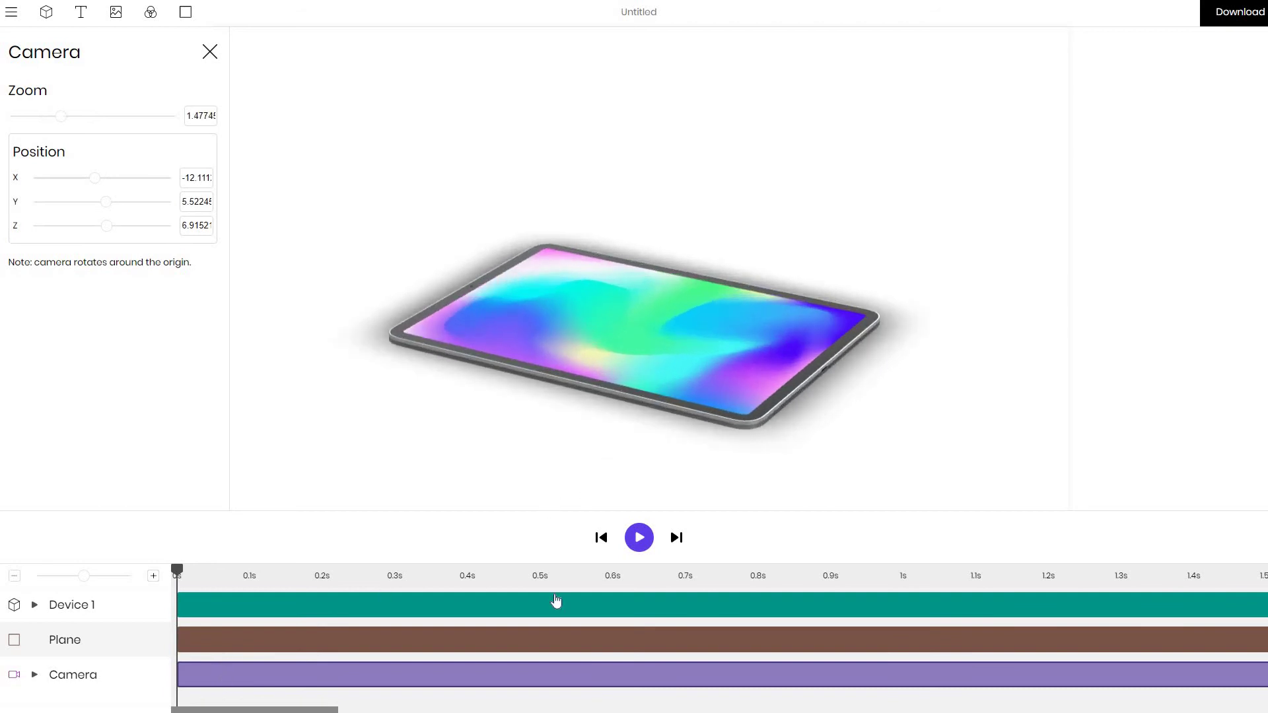
left_click_drag(613, 472, 624, 473)
left_click(406, 599)
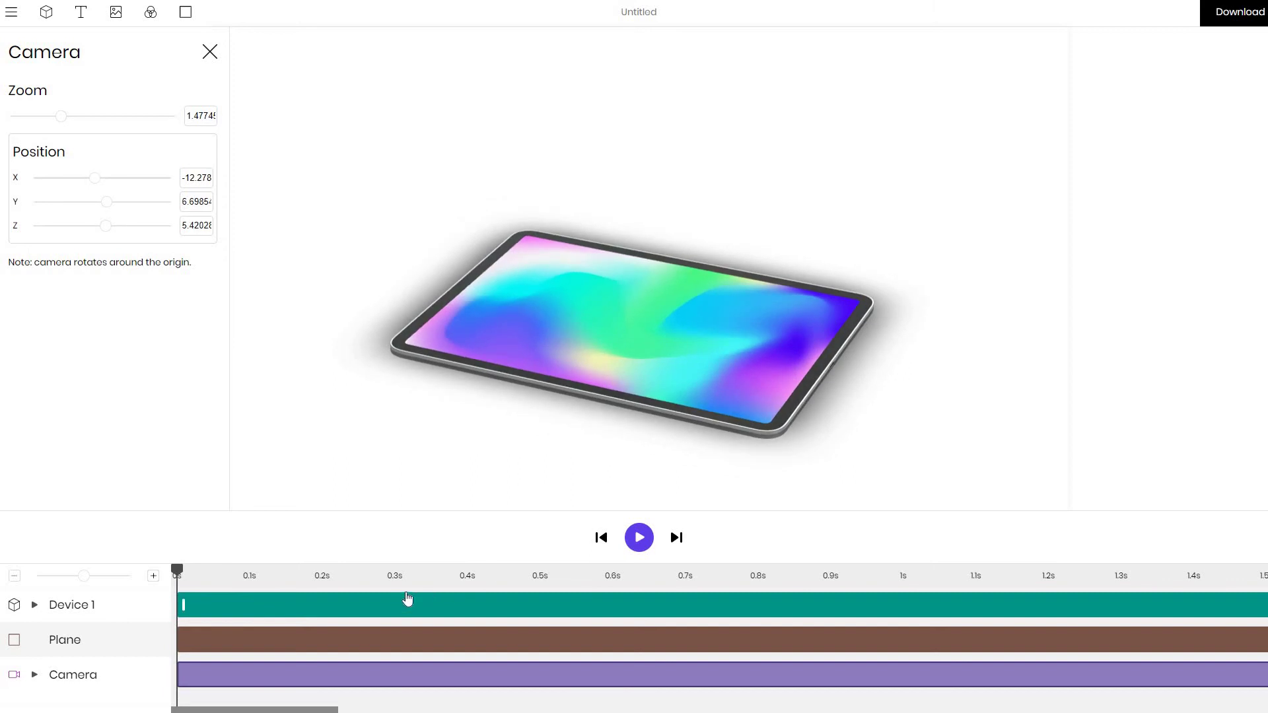
left_click(476, 479)
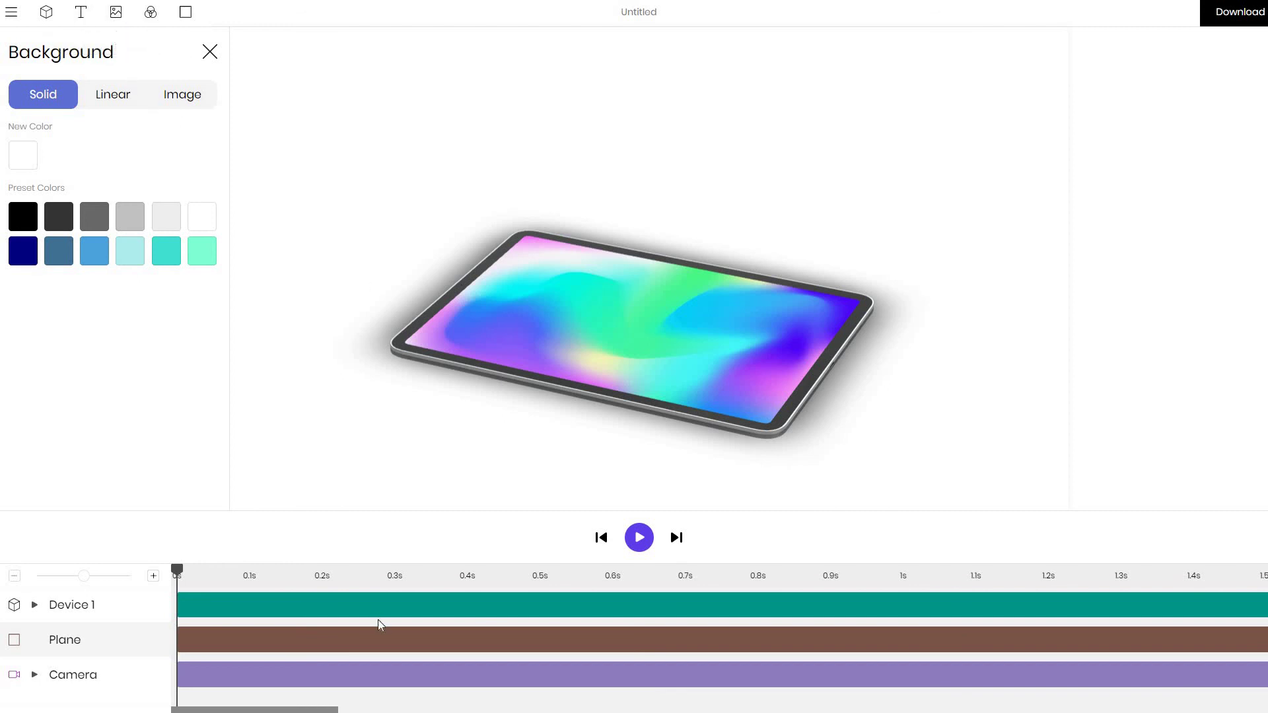
Change the iPad's clay colour to near-black dark grey 353131.
left_click(627, 330)
left_click(23, 112)
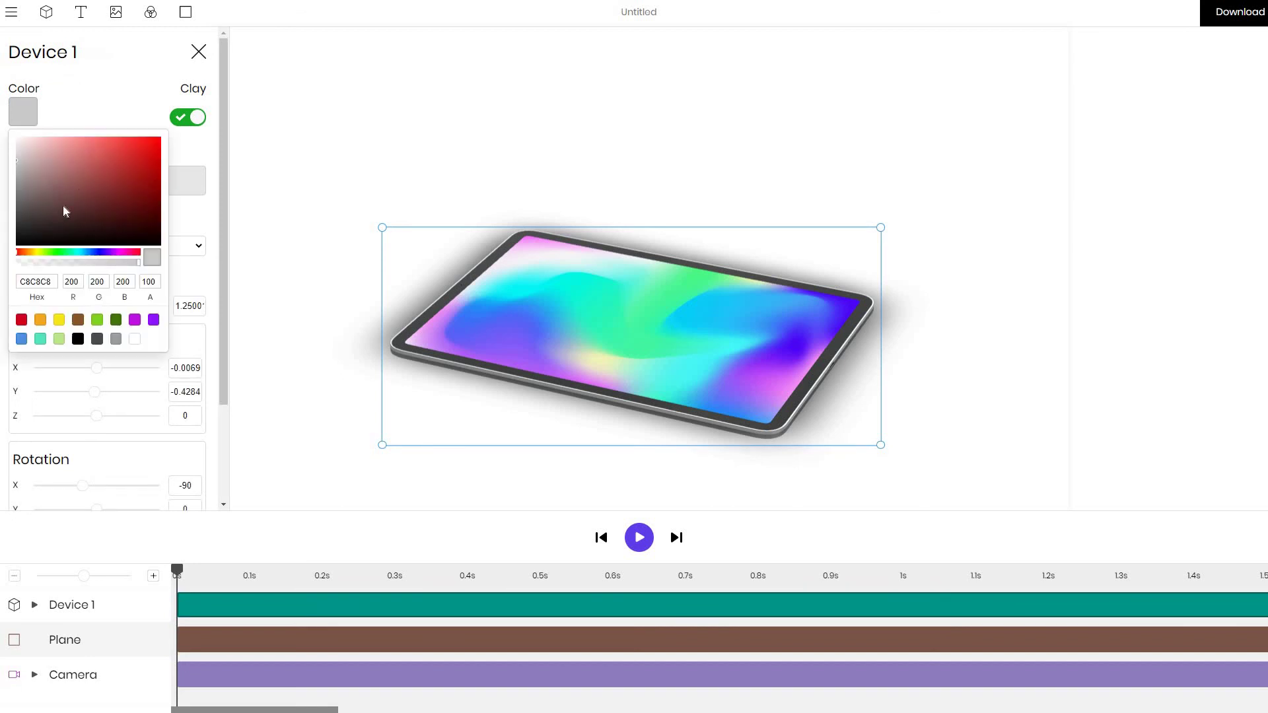
left_click(55, 217)
mouse_move(152, 156)
left_mouse_down()
mouse_move(88, 153)
mouse_move(23, 230)
left_mouse_up()
left_click(439, 322)
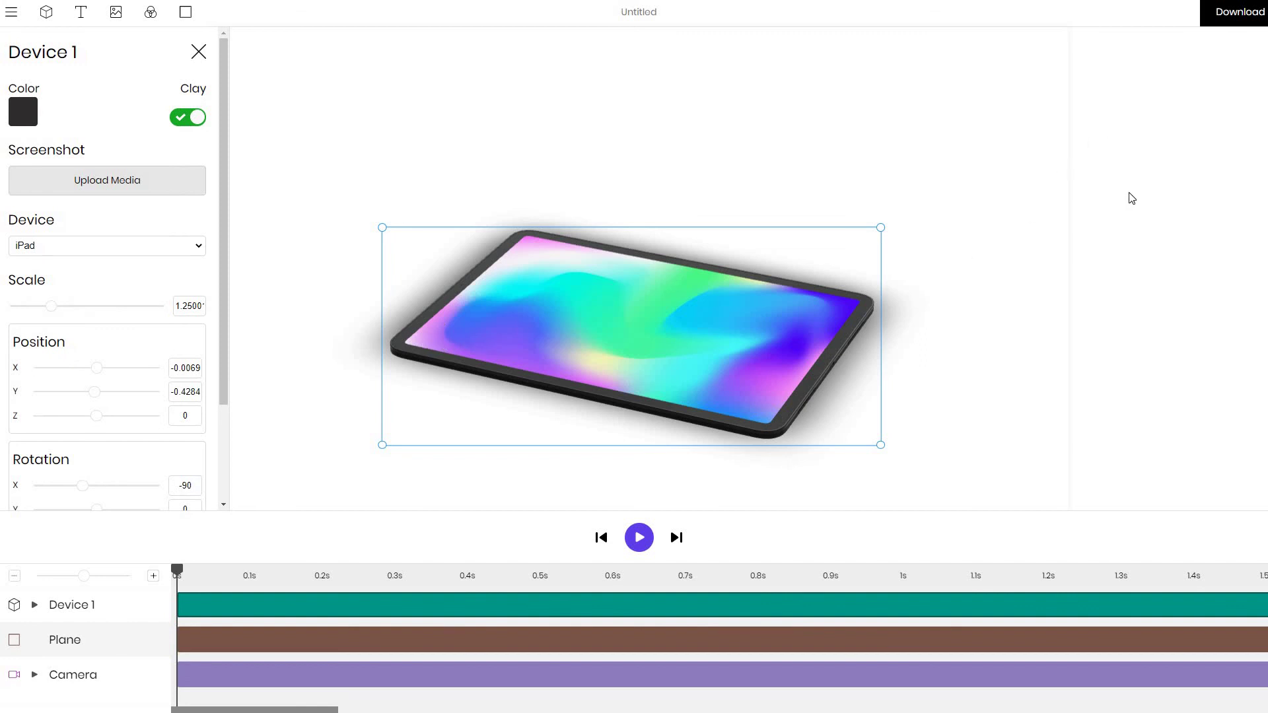
Check the MP4, WEBM and PNG download formats, then deselect the dark iPad on its white background.
left_click(1230, 26)
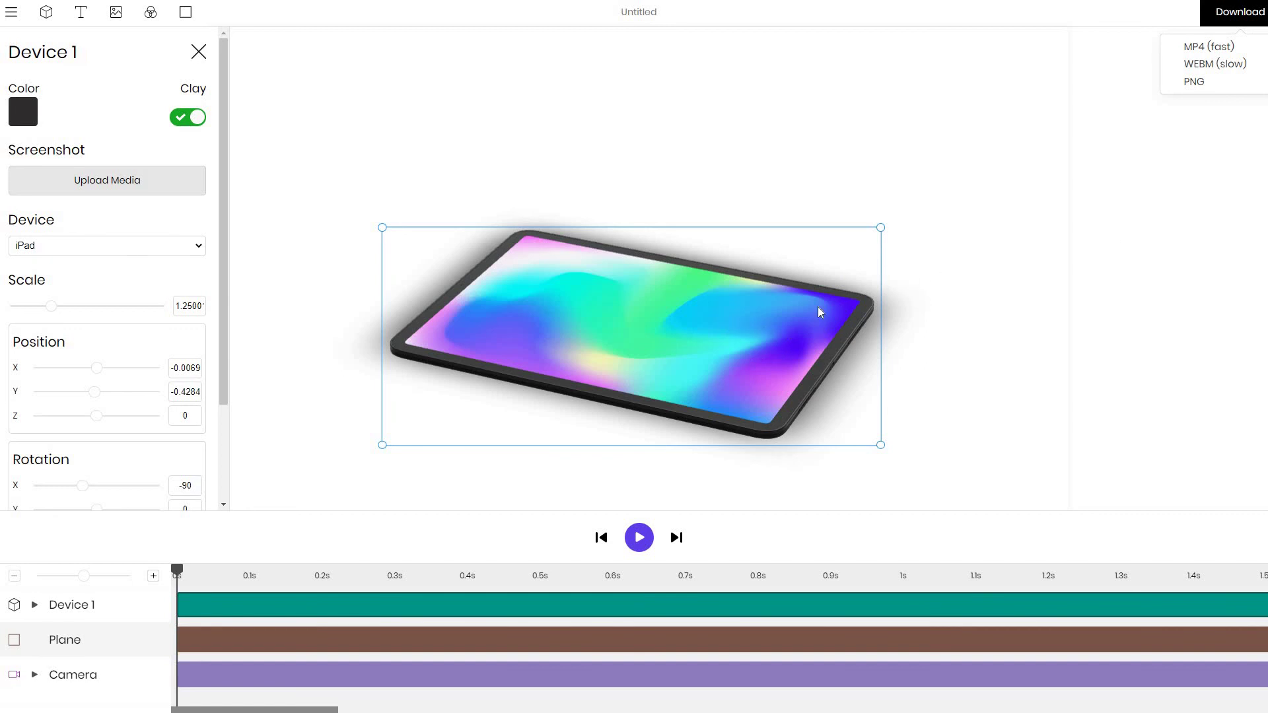
left_click(1050, 283)
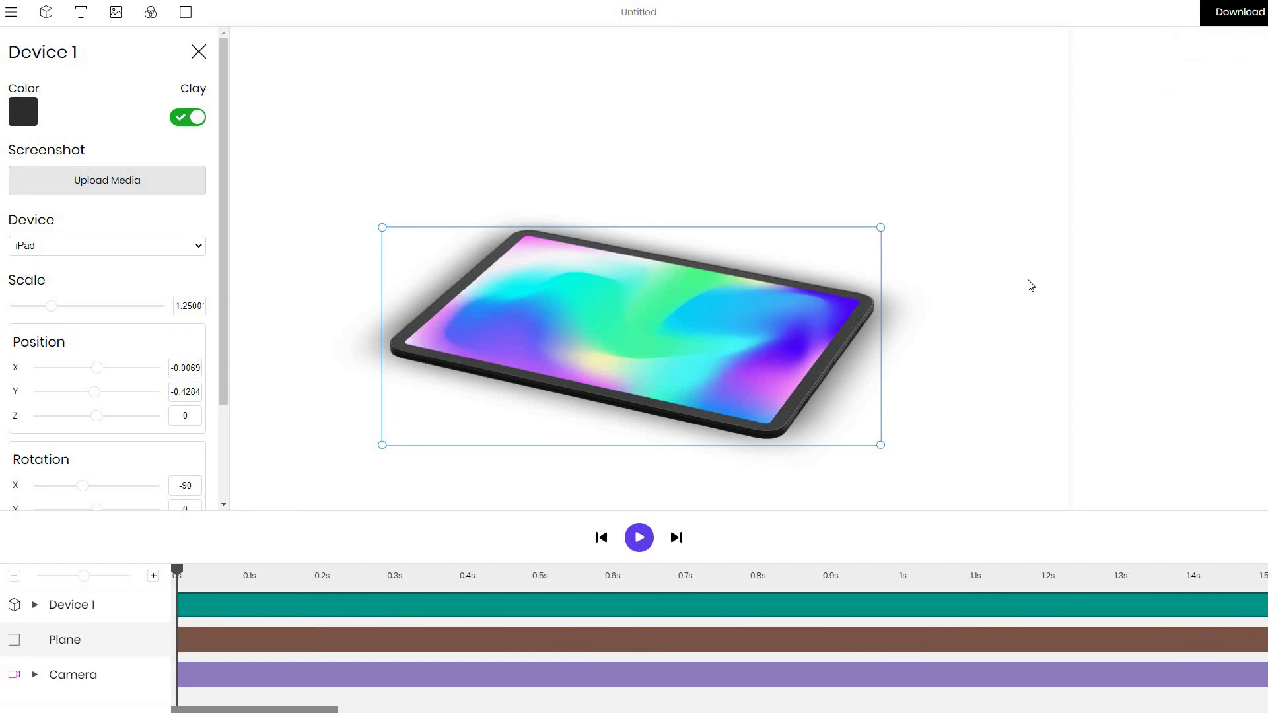
left_click(1031, 285)
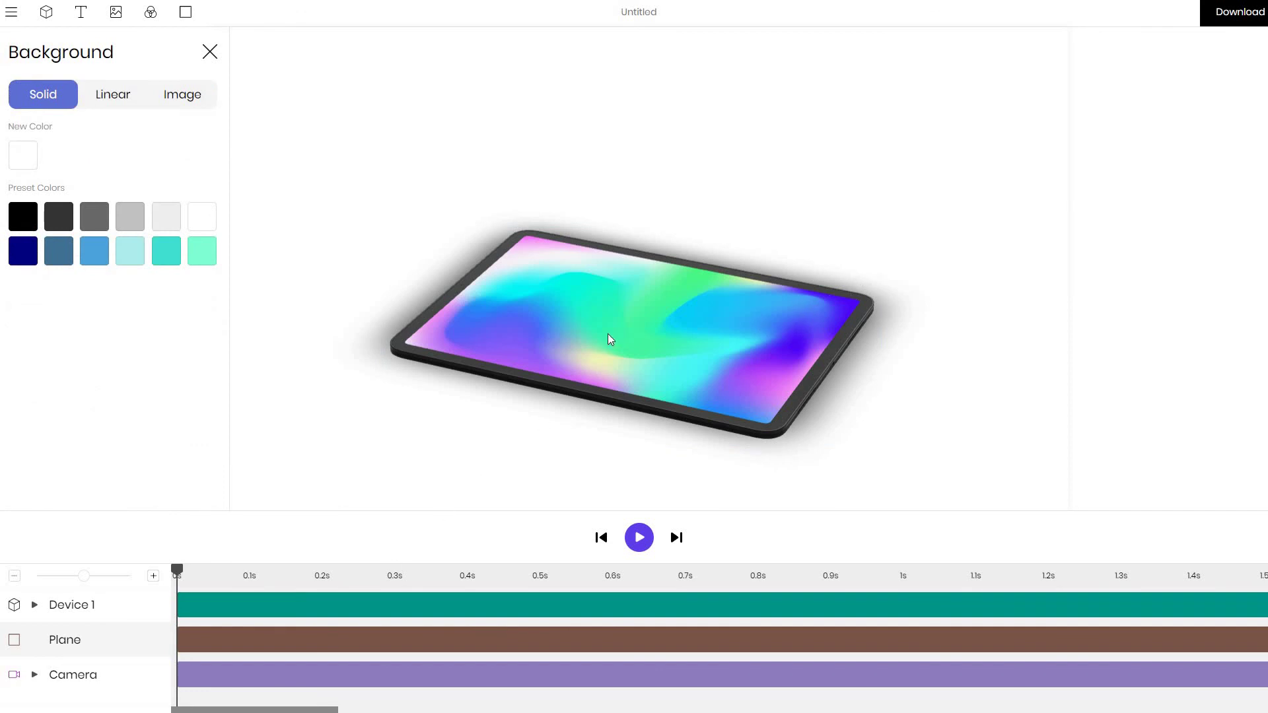